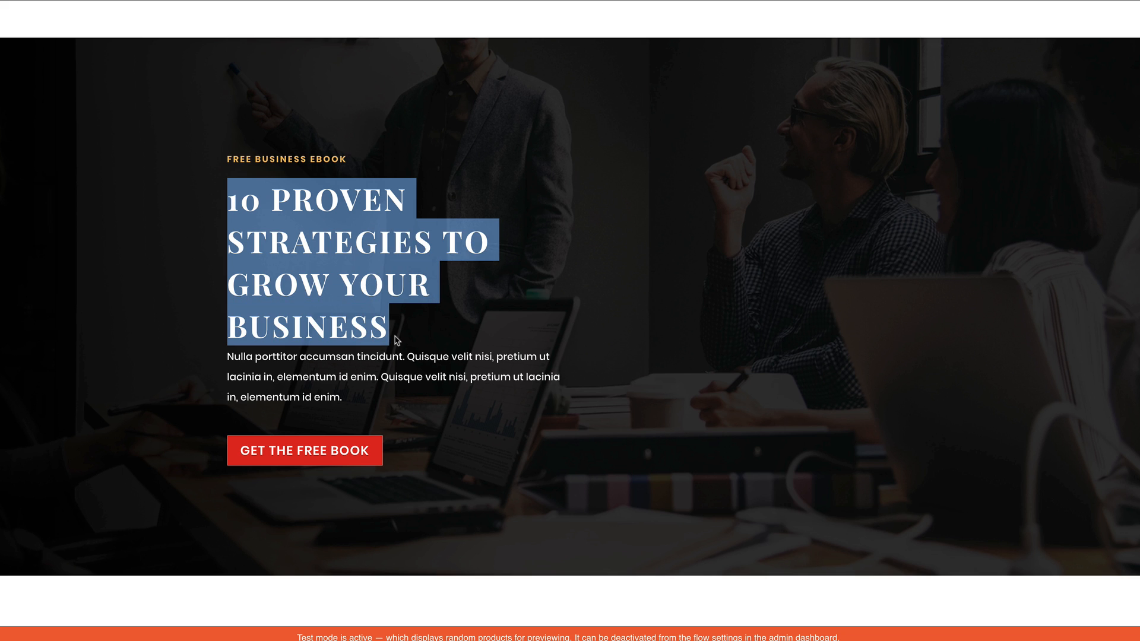
Look over the free business ebook landing page and proceed to the checkout for the free book
click(420, 325)
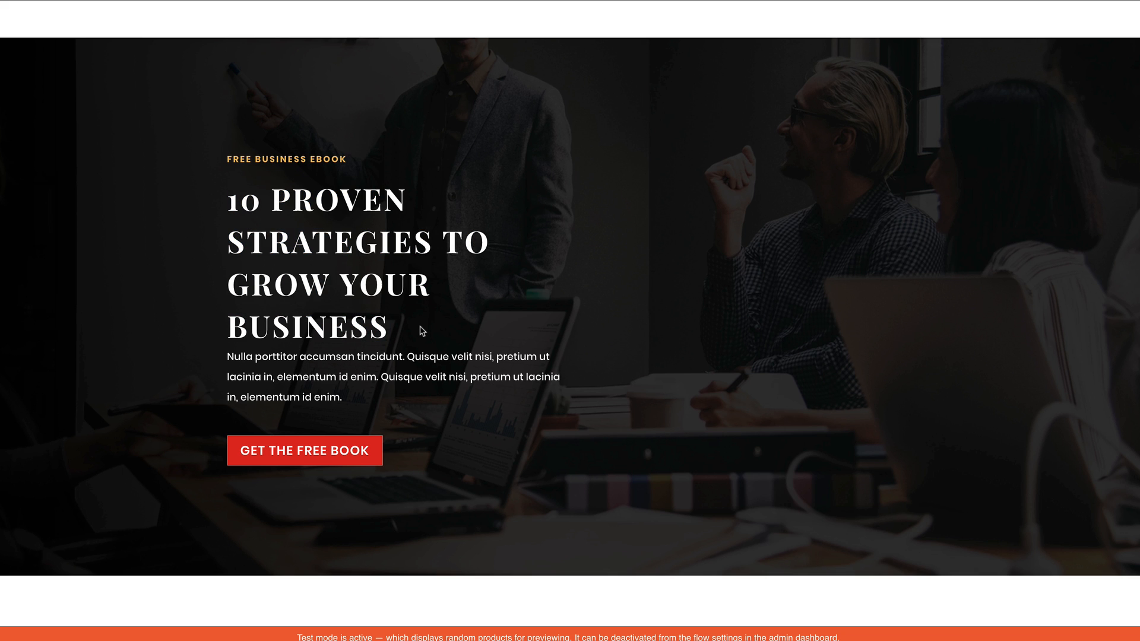
scroll(181, 415, down, 2)
scroll(181, 416, down, 5)
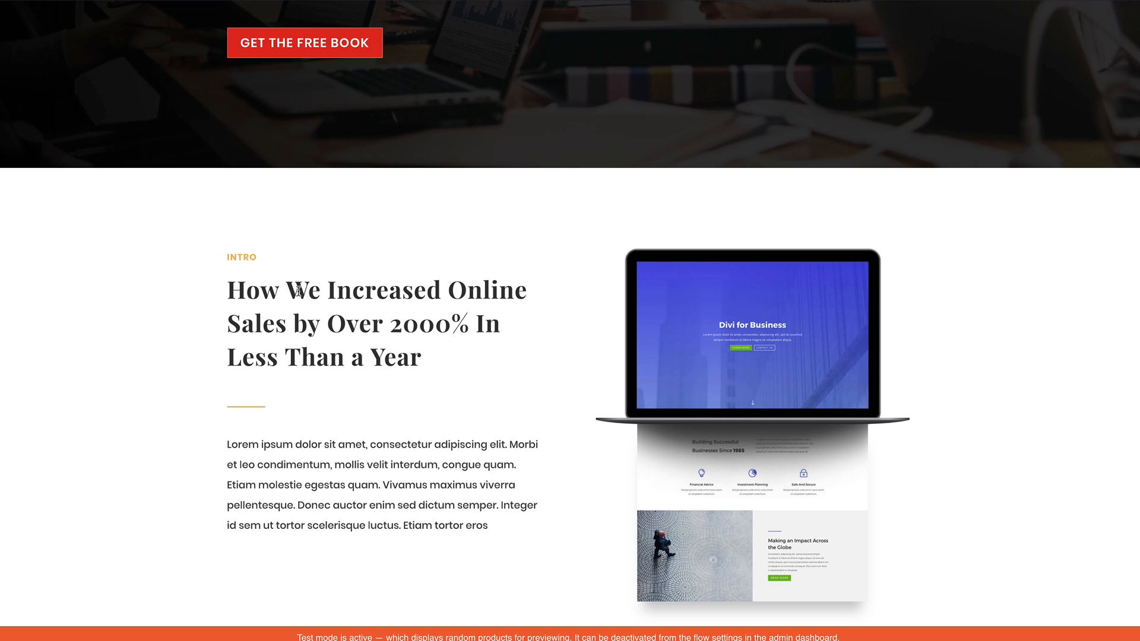
scroll(486, 466, up, 1)
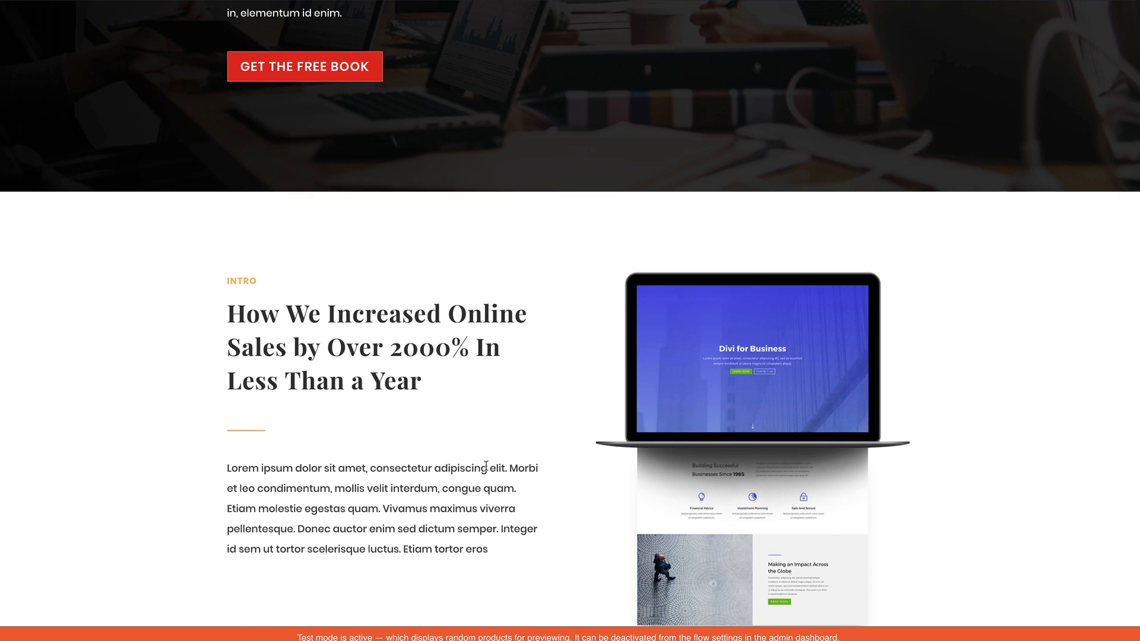
scroll(486, 466, up, 5)
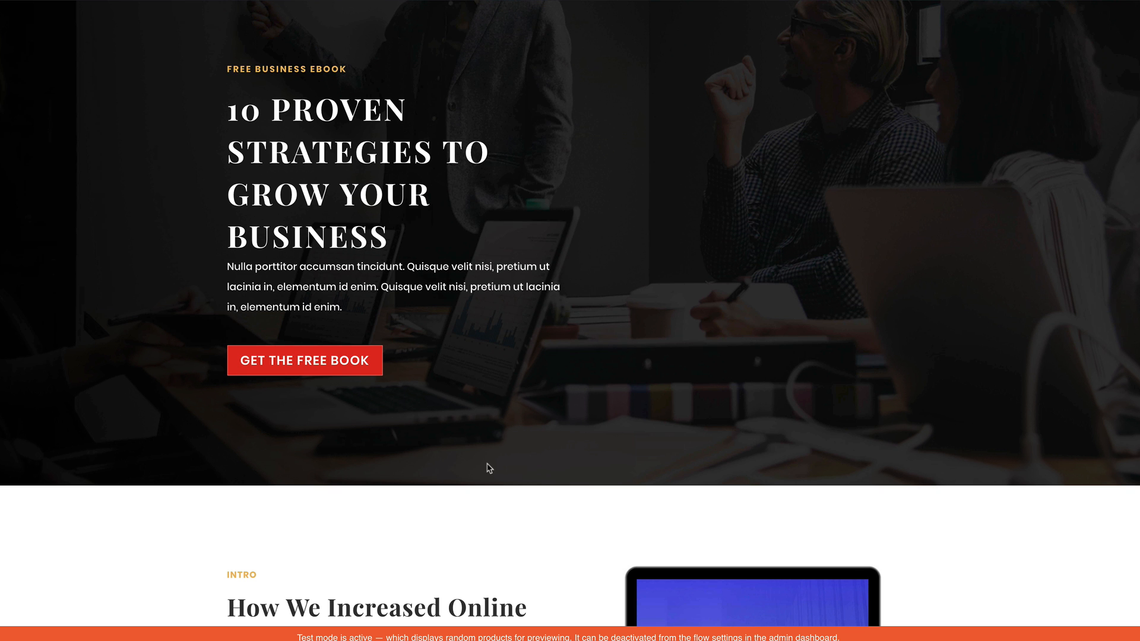
click(309, 367)
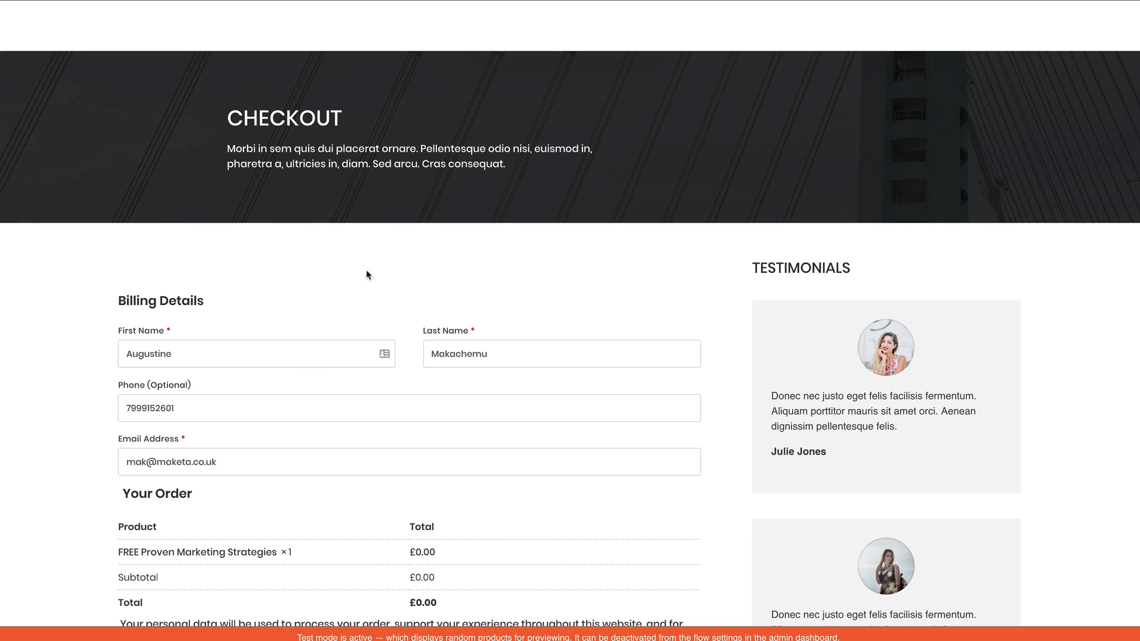
Review the order total on the checkout page and add the 20% off business consultation offer to the order
scroll(90, 445, down, 3)
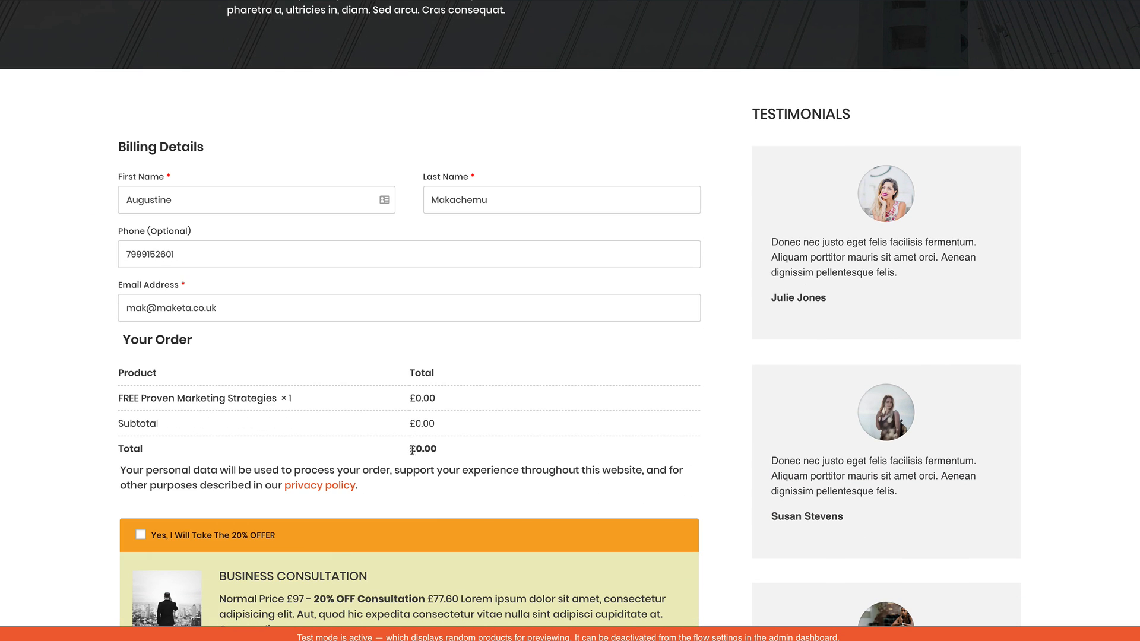
drag(412, 452, 445, 454)
scroll(379, 463, down, 3)
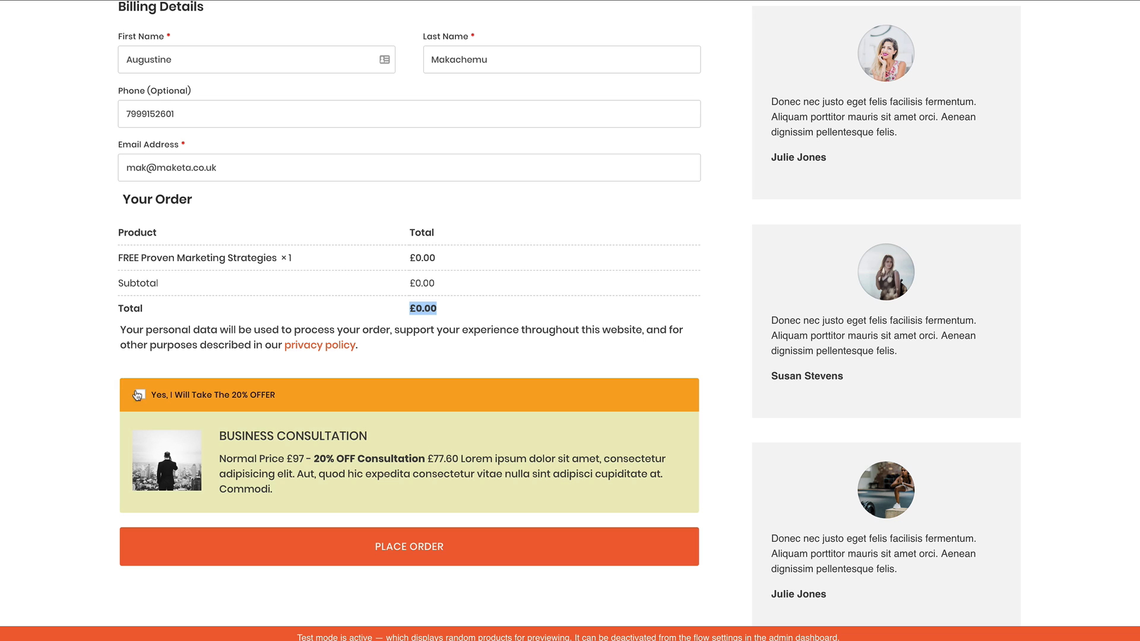
scroll(100, 436, up, 1)
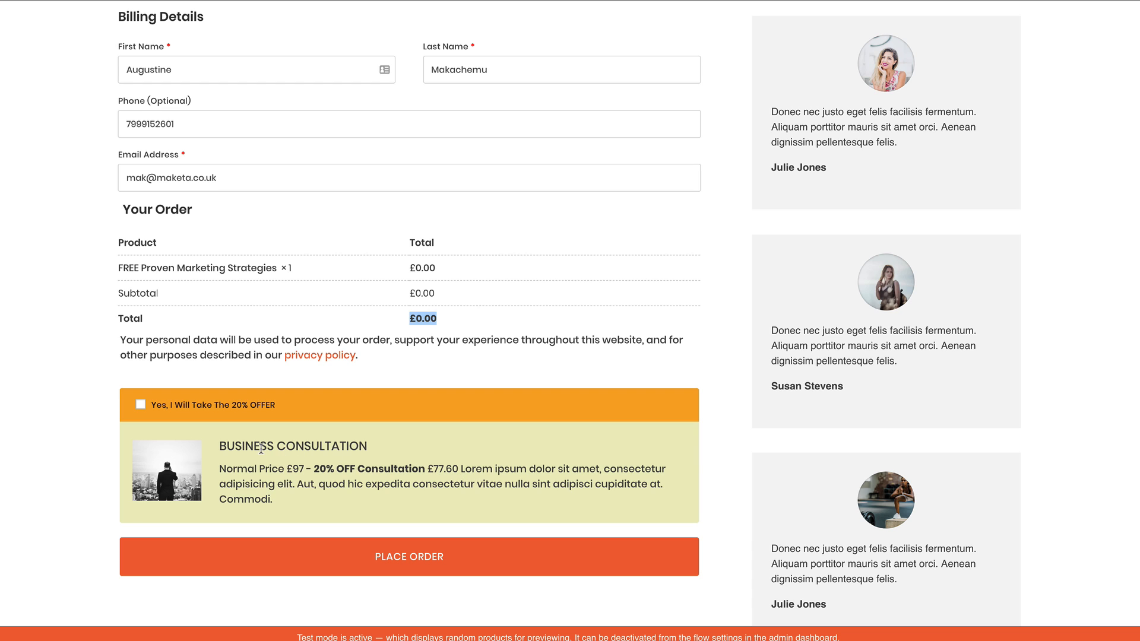
click(100, 400)
click(141, 405)
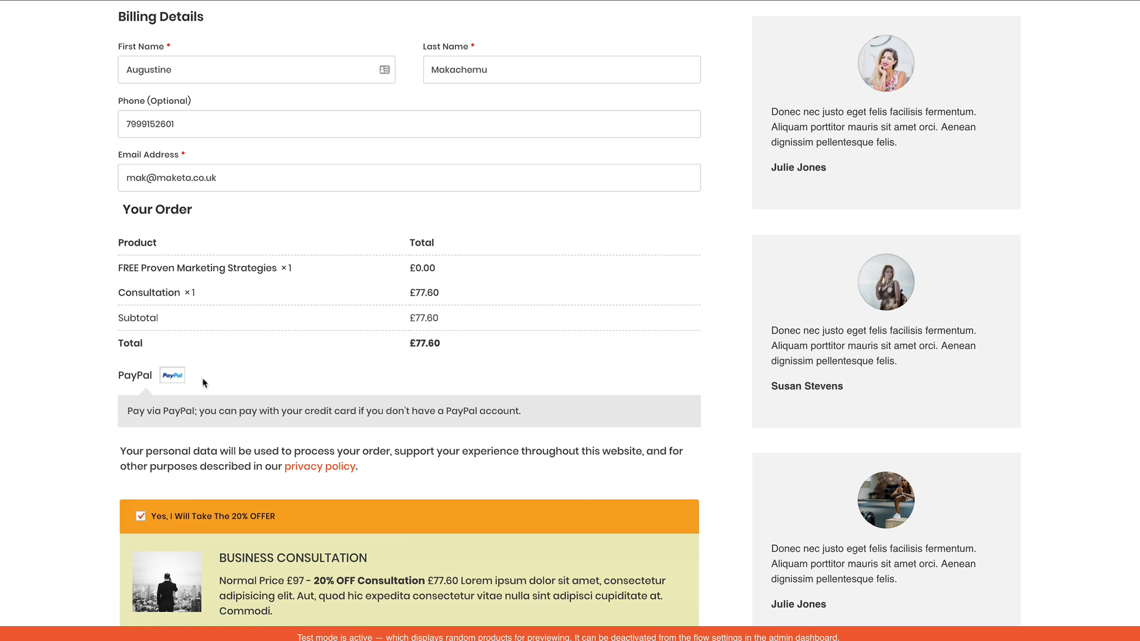
Remove the business consultation offer from the order and add it back again
scroll(97, 537, down, 1)
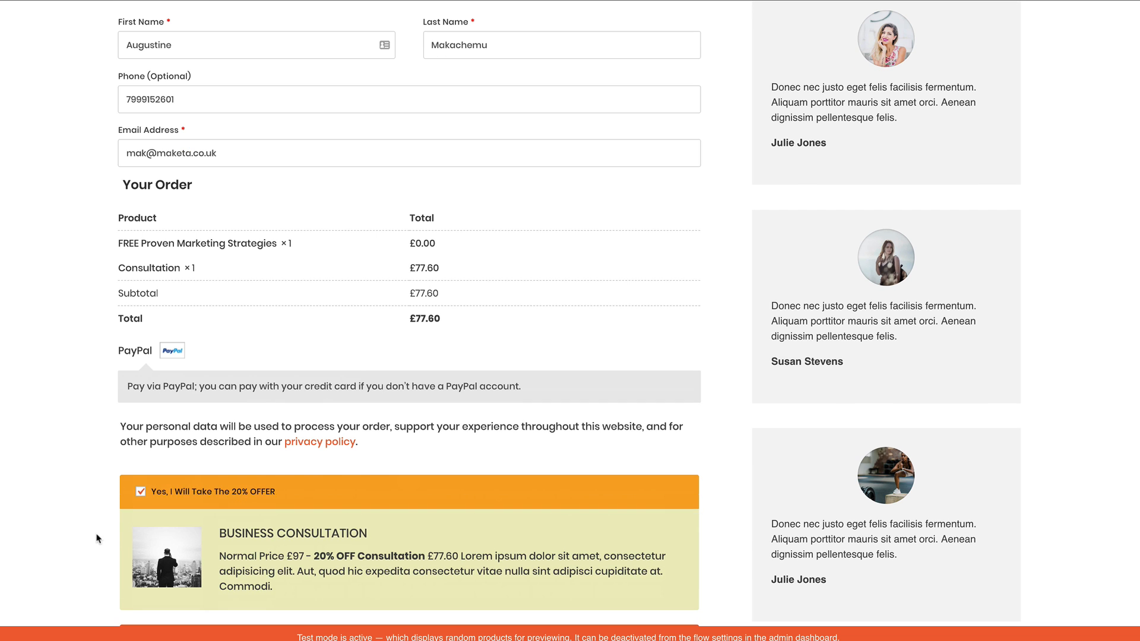
click(147, 494)
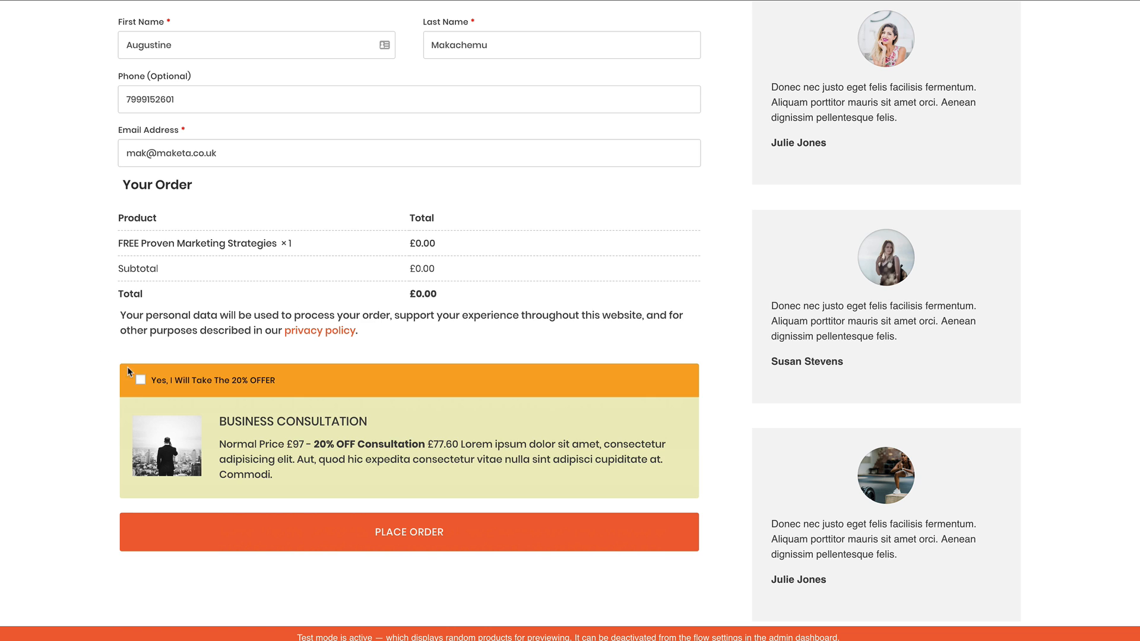
click(141, 380)
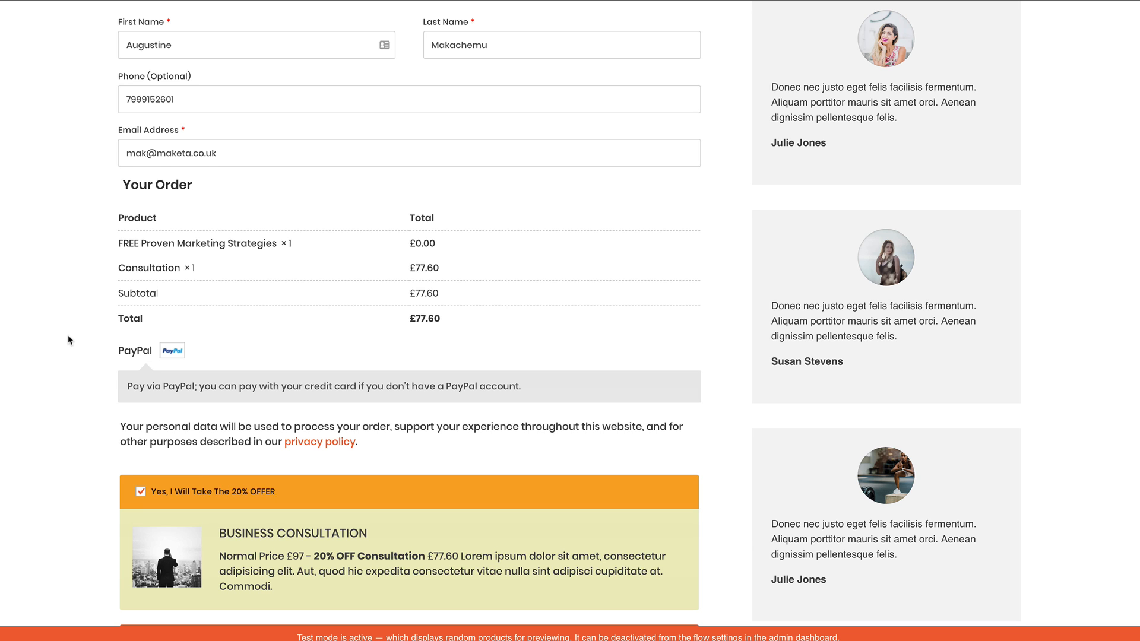
Examine the checkout page's order summary, PayPal payment option, testimonials, frequently asked questions and money-back guarantee badge
scroll(72, 341, down, 1)
scroll(83, 342, down, 1)
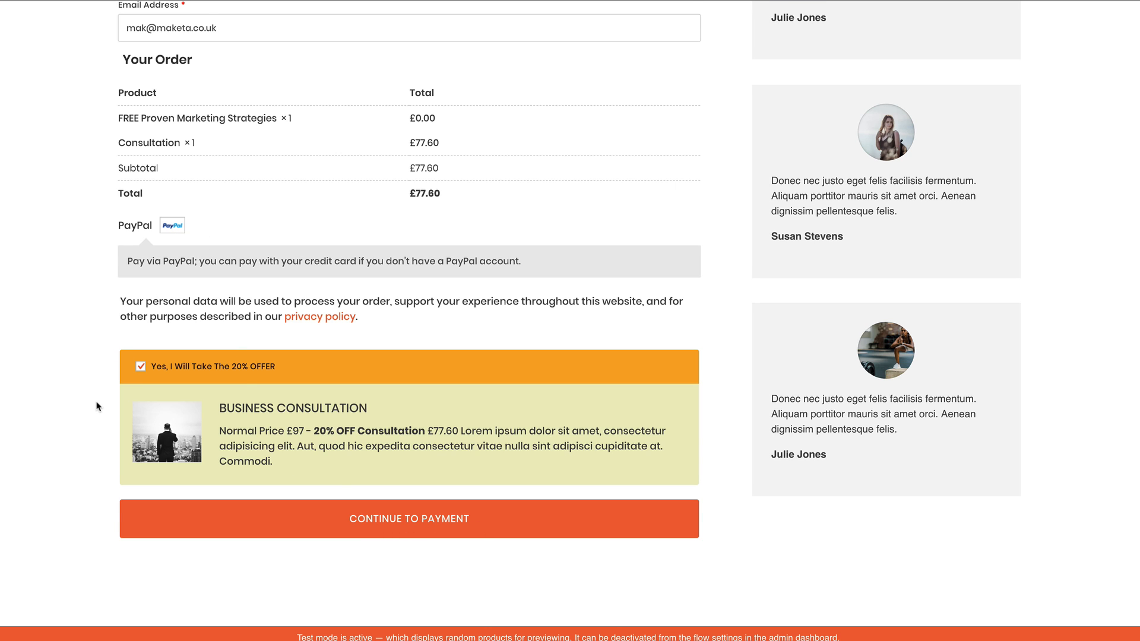
scroll(96, 402, up, 1)
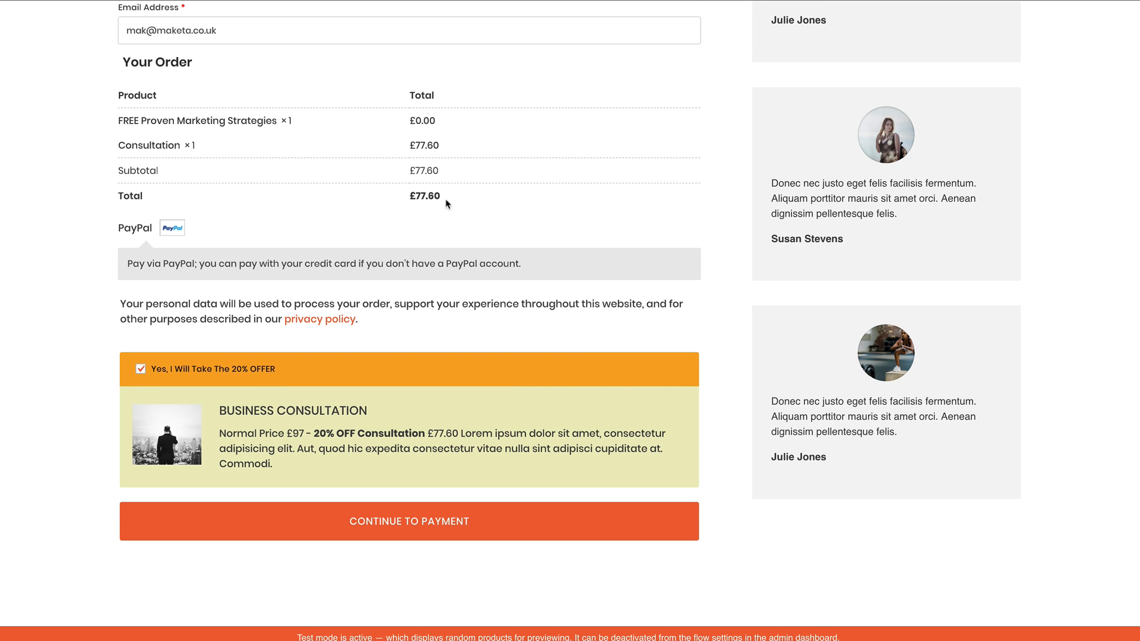
scroll(60, 302, down, 6)
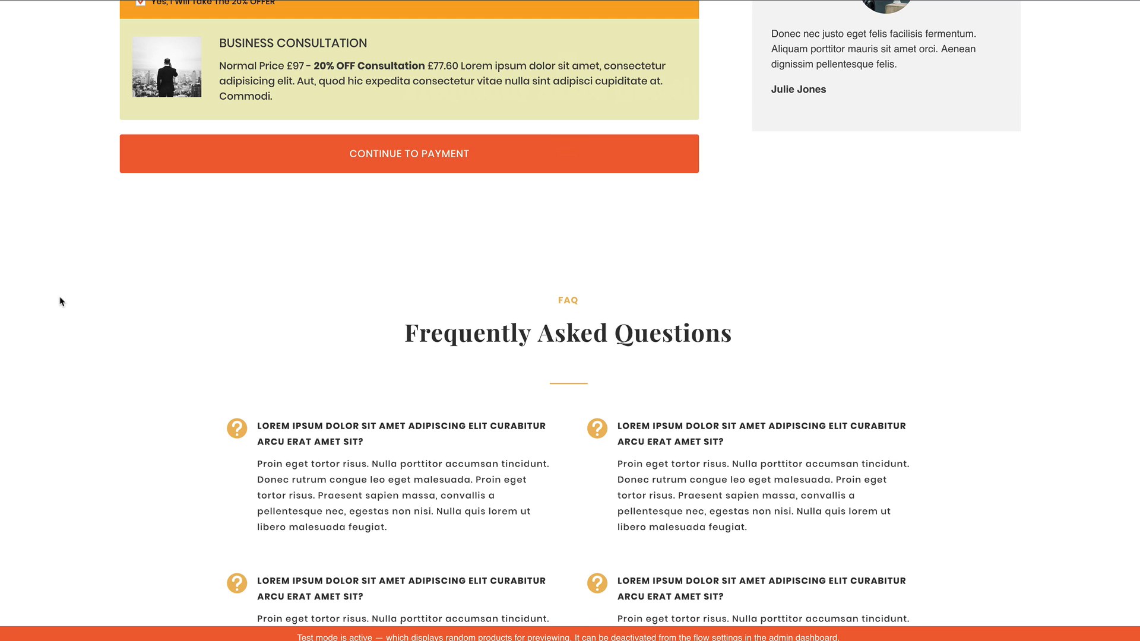
scroll(60, 302, up, 9)
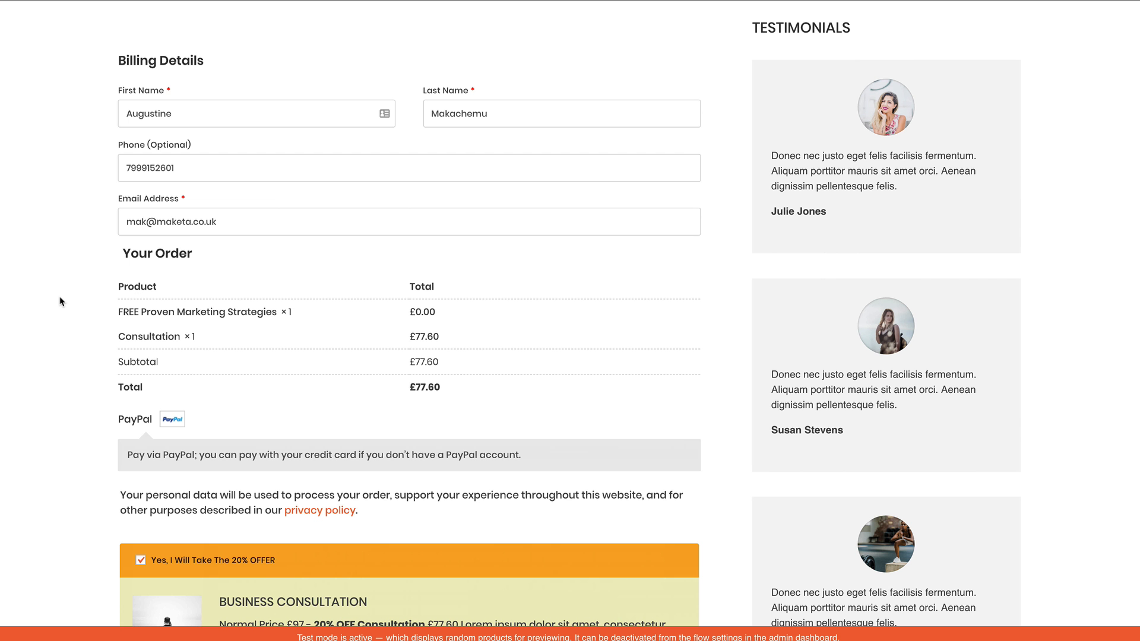
scroll(60, 302, up, 1)
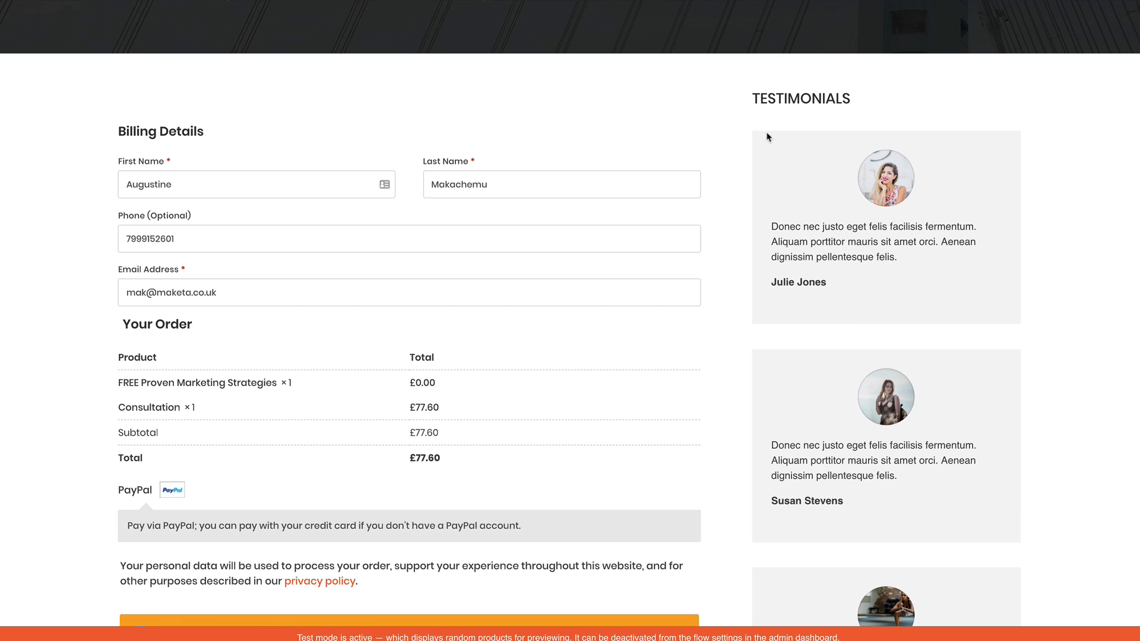
scroll(191, 207, up, 1)
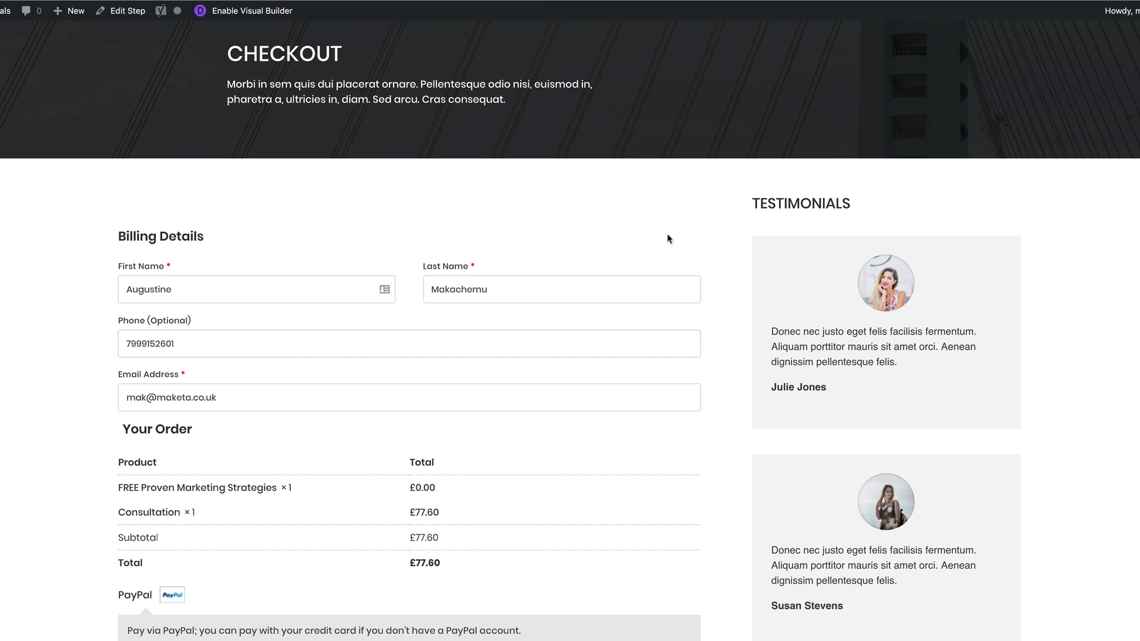
scroll(795, 495, down, 14)
scroll(794, 493, down, 3)
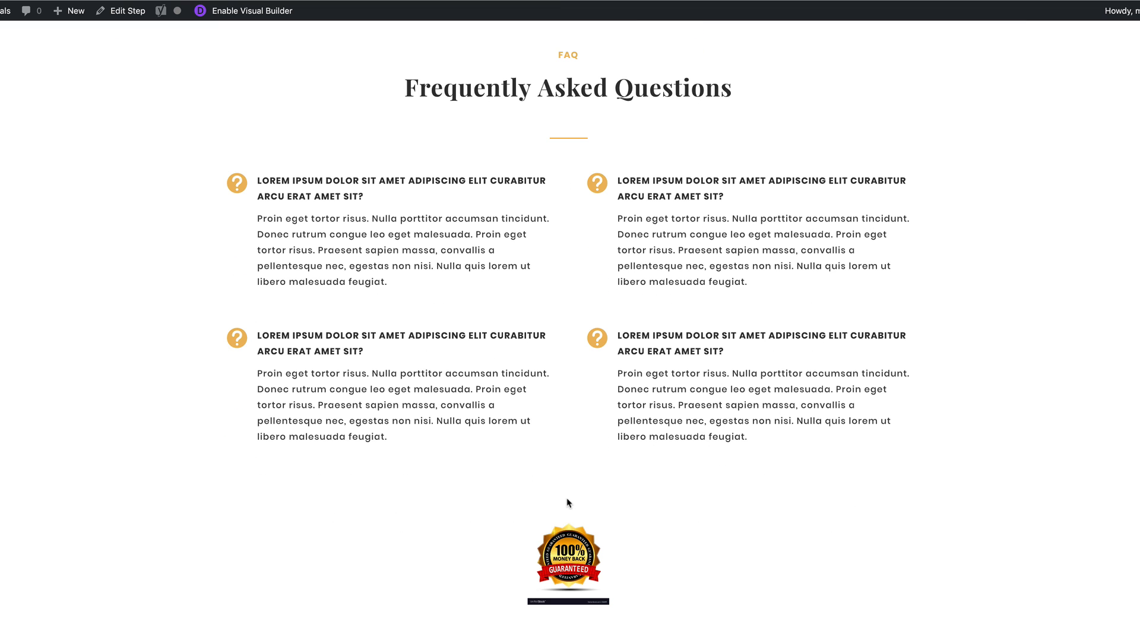
scroll(567, 499, up, 15)
scroll(567, 498, up, 10)
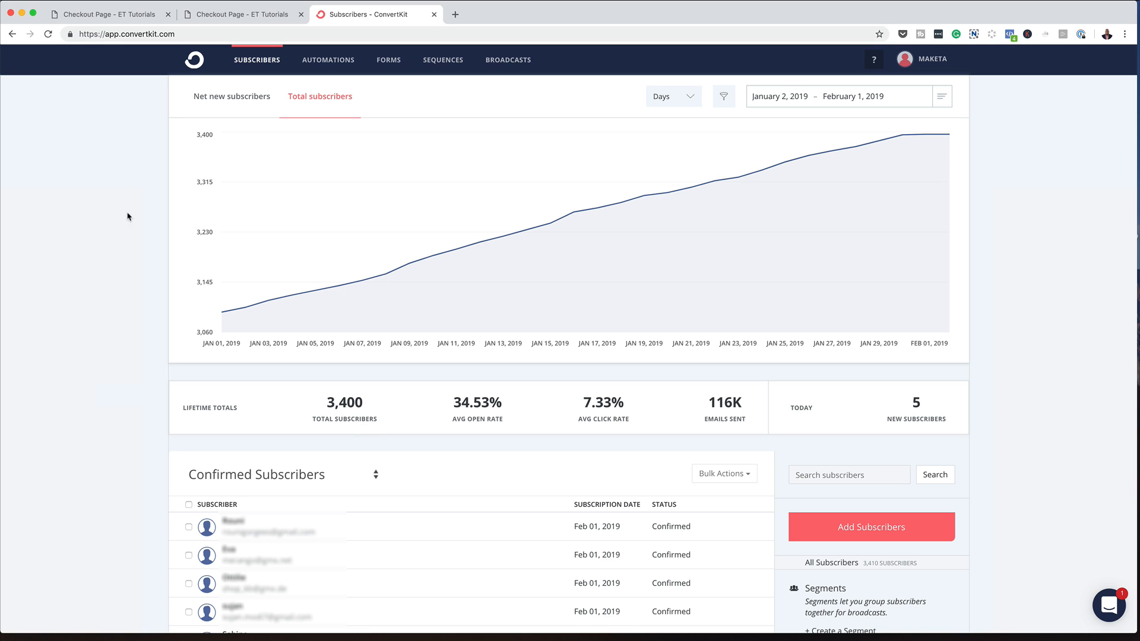
Reload the ConvertKit subscribers page and display the total subscribers chart
click(48, 34)
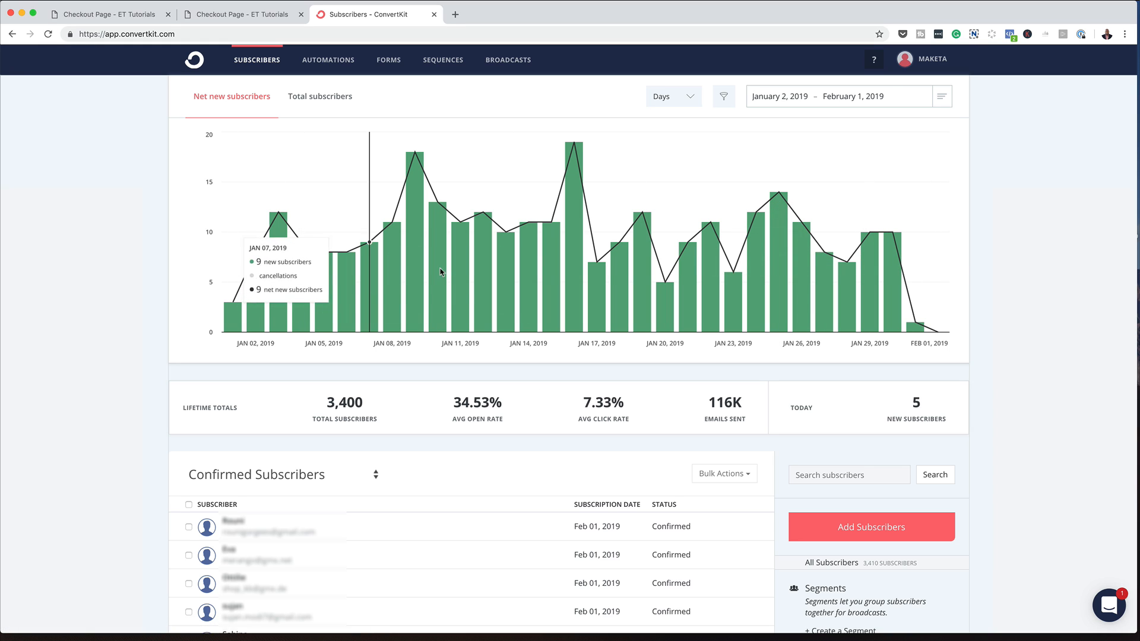
click(323, 100)
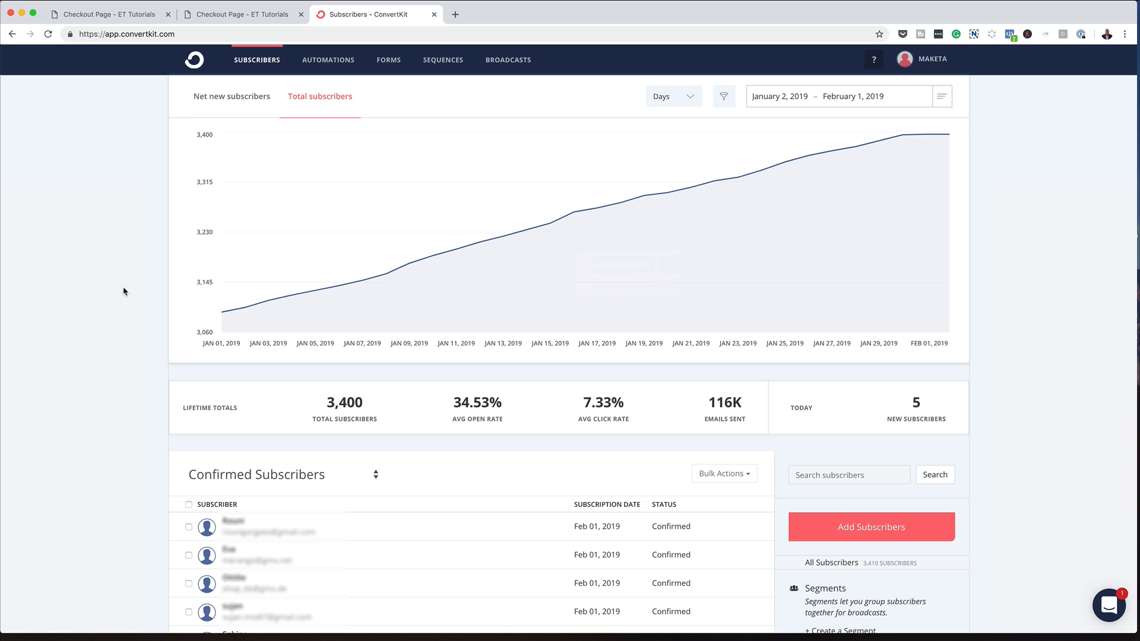
Switch to the second open copy of the checkout page and review its order summary and consultation offer
click(210, 16)
scroll(193, 395, down, 4)
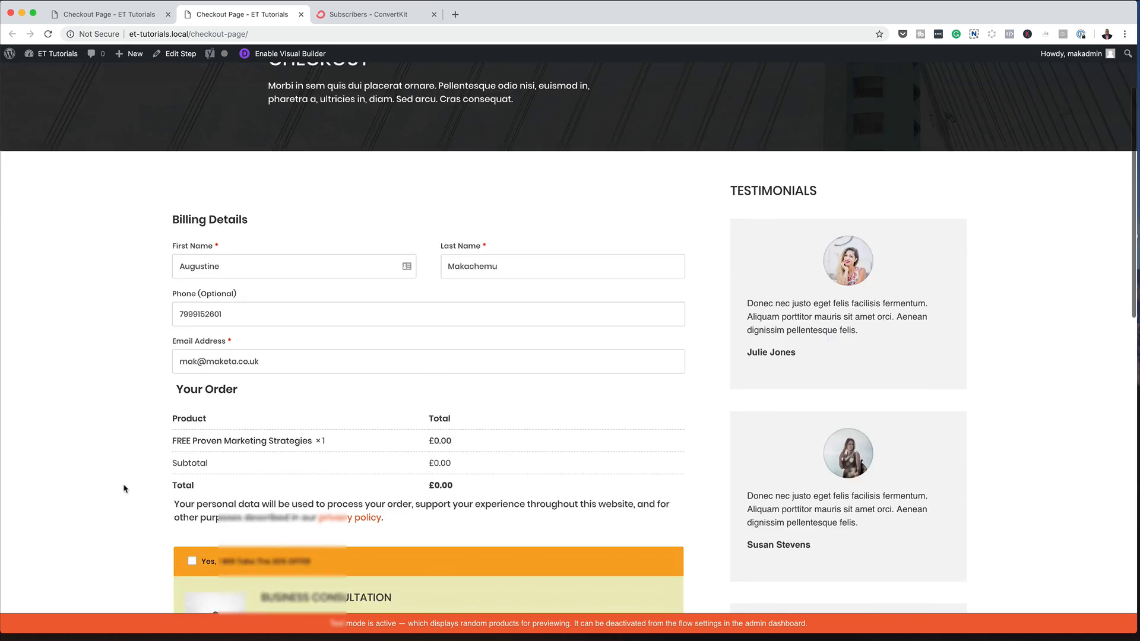
scroll(190, 472, down, 2)
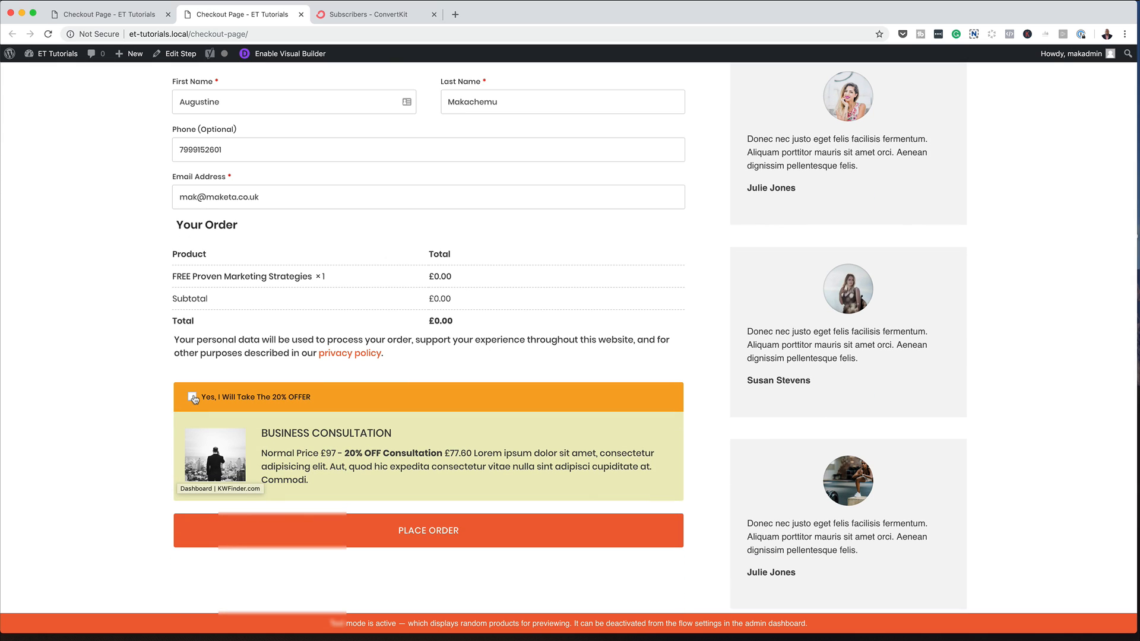
Return to the first checkout page, go to the site's WordPress dashboard and open the list of CartFlows flows
click(143, 17)
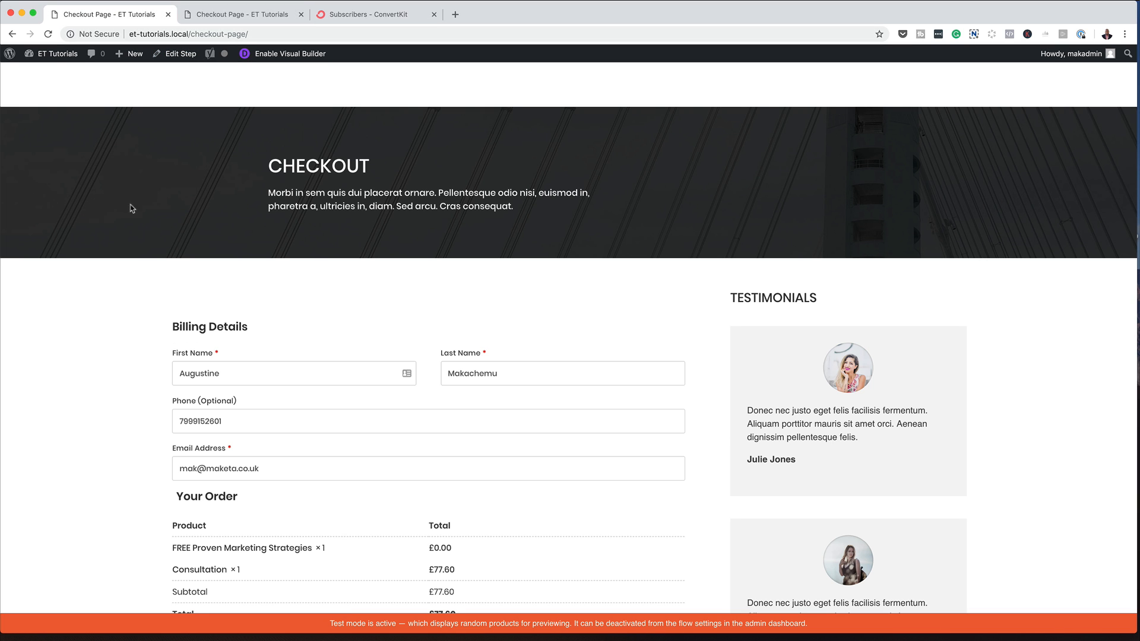
mouse_move(51, 53)
click(42, 74)
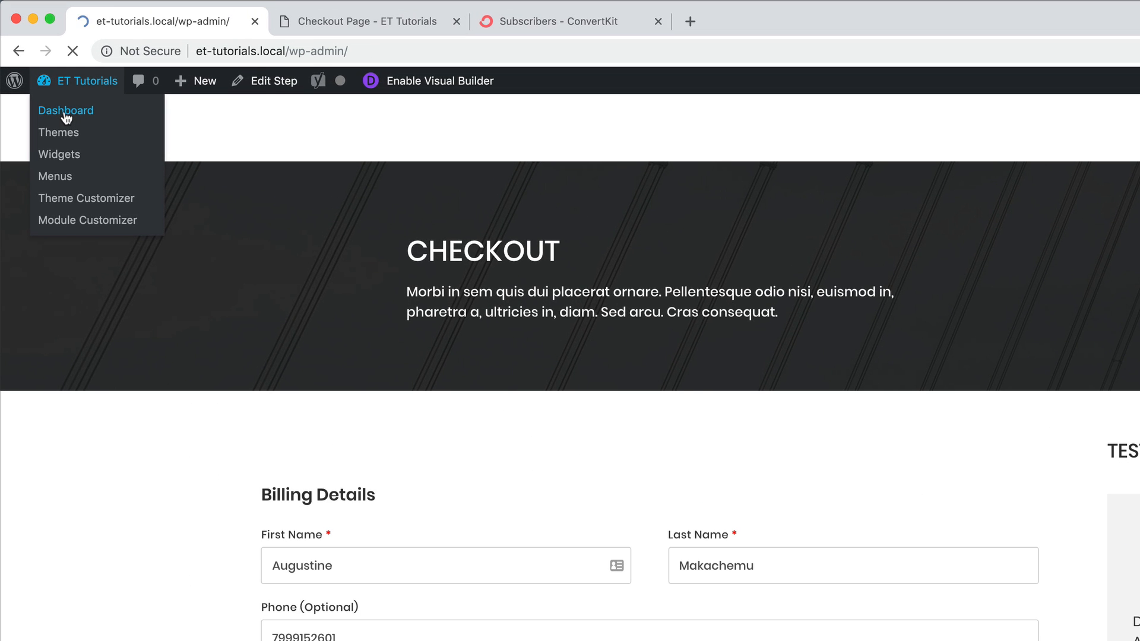
mouse_move(68, 368)
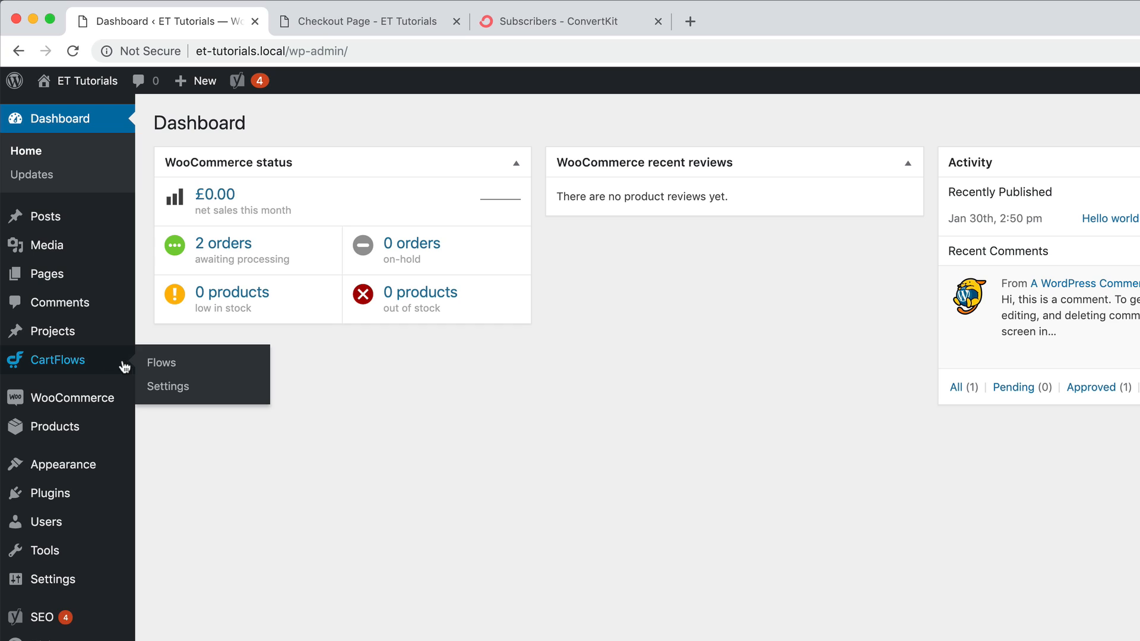
click(160, 363)
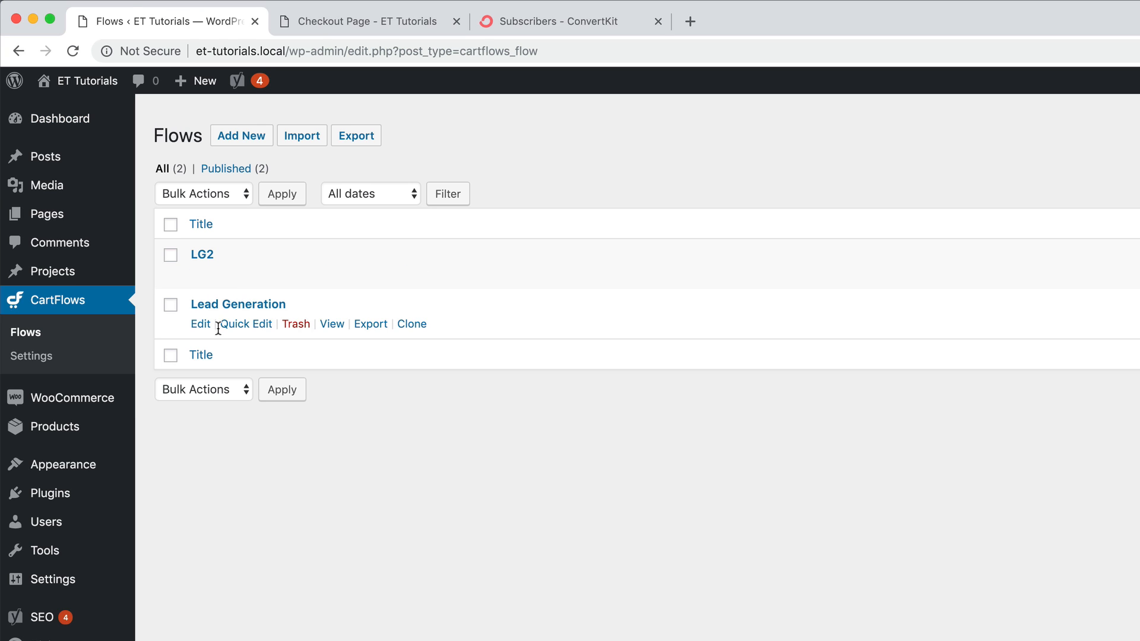
Open the Lead Generation flow for editing and show the order bump settings of its checkout step
mouse_move(228, 328)
click(200, 324)
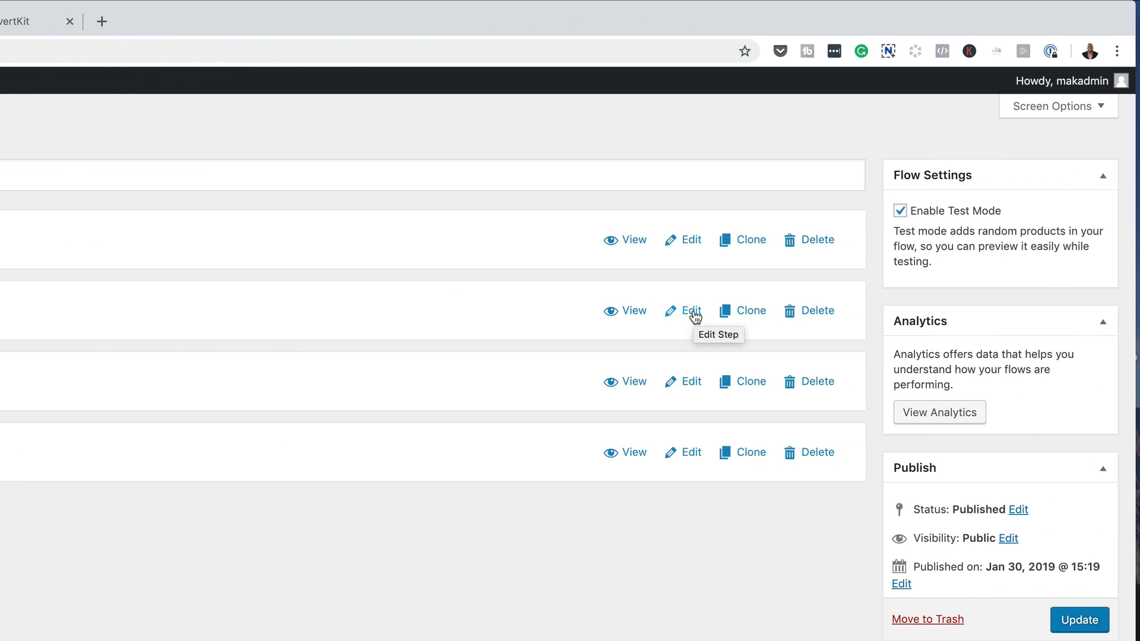
click(998, 190)
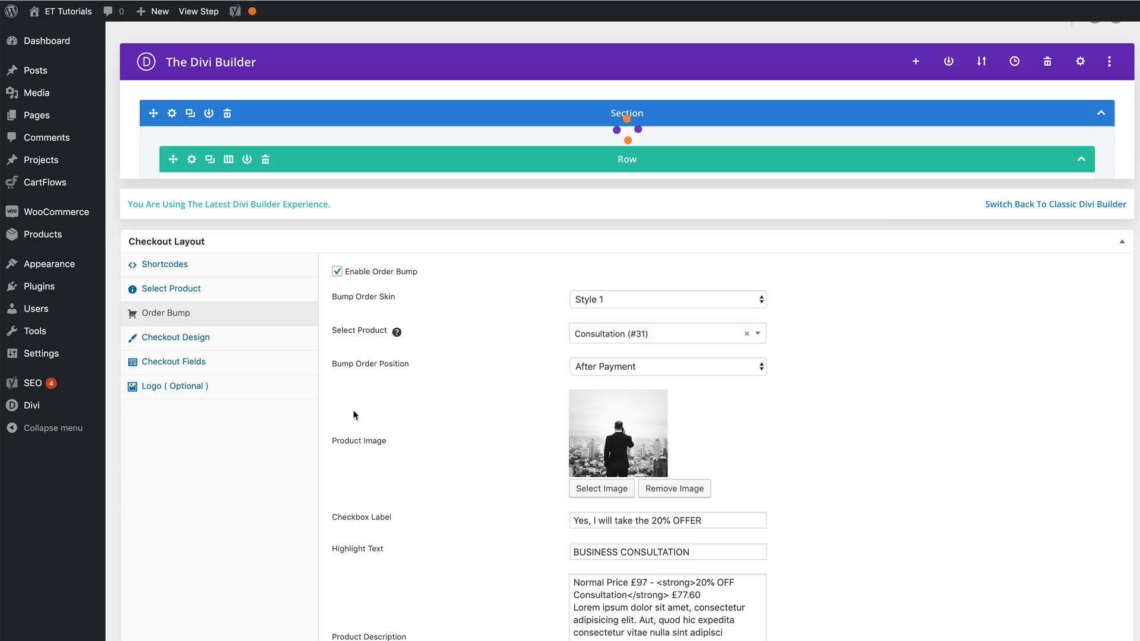
Disable the order bump in the checkout layout settings and enable it again
scroll(408, 489, down, 10)
scroll(407, 488, down, 4)
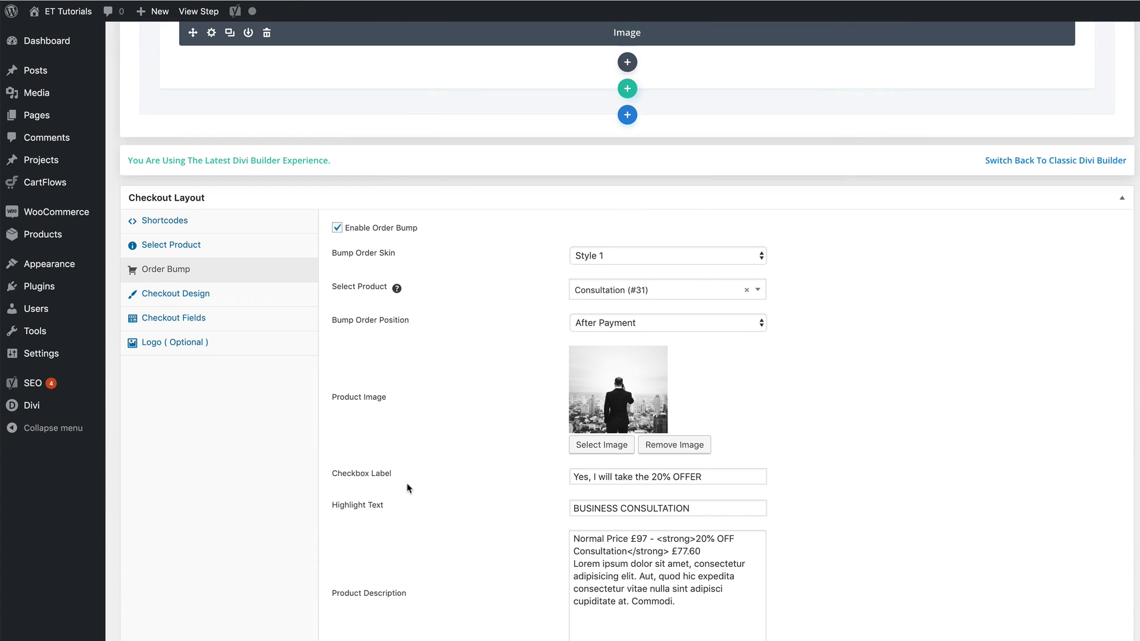
click(337, 229)
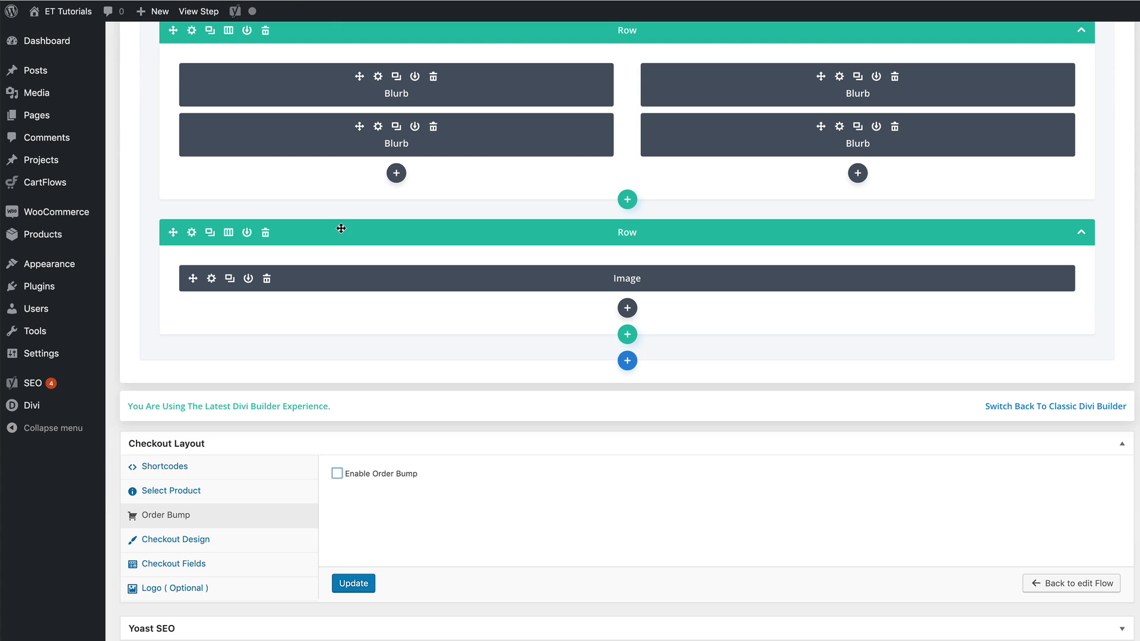
click(337, 474)
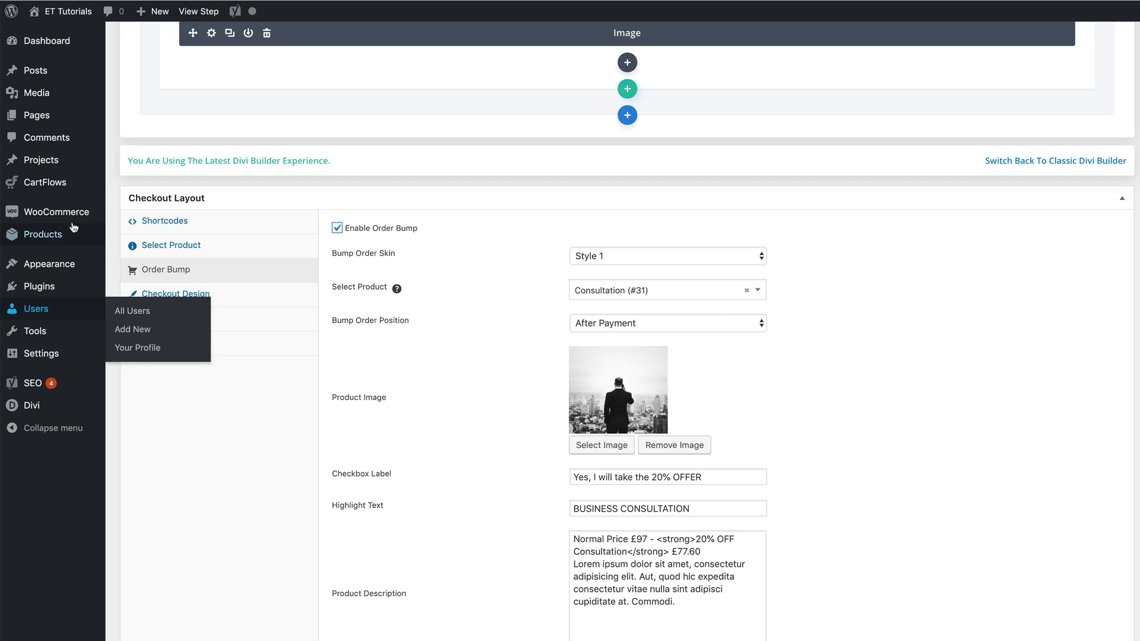
Open the list of all products in the WordPress admin
mouse_move(55, 238)
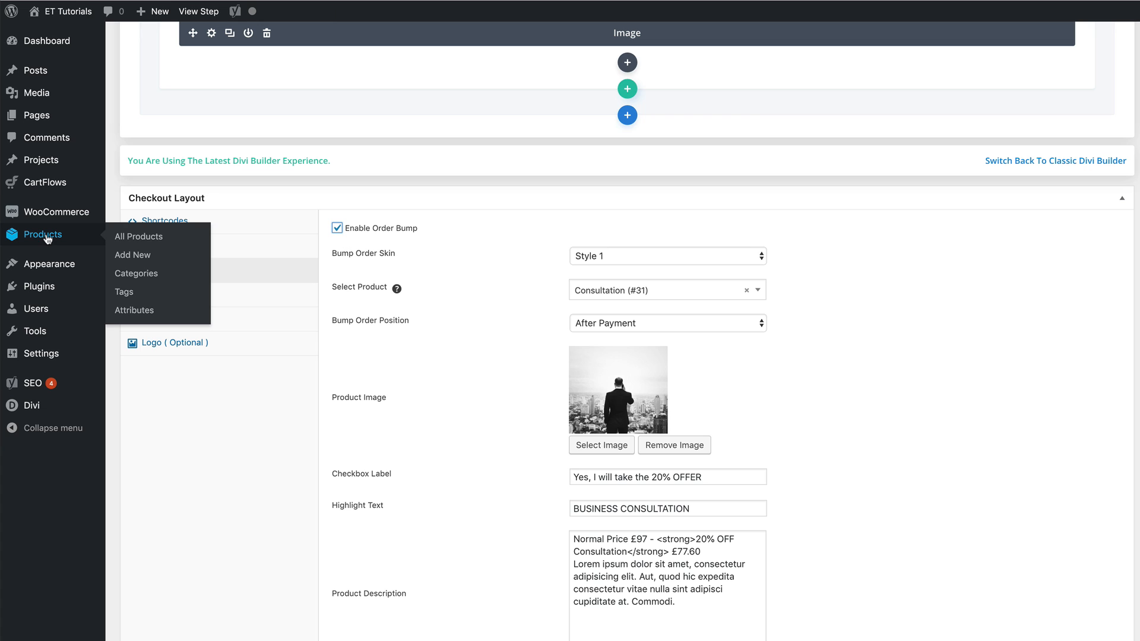
click(143, 237)
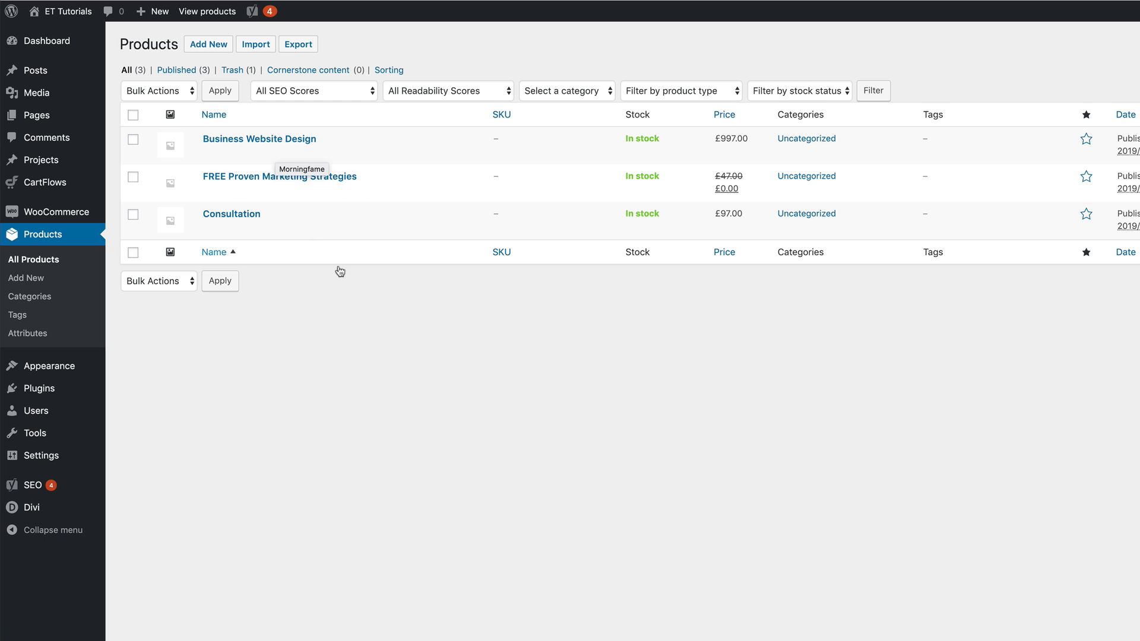
Return to the checkout step's order bump settings and view the available bump order positions, keeping After Payment
mouse_move(245, 171)
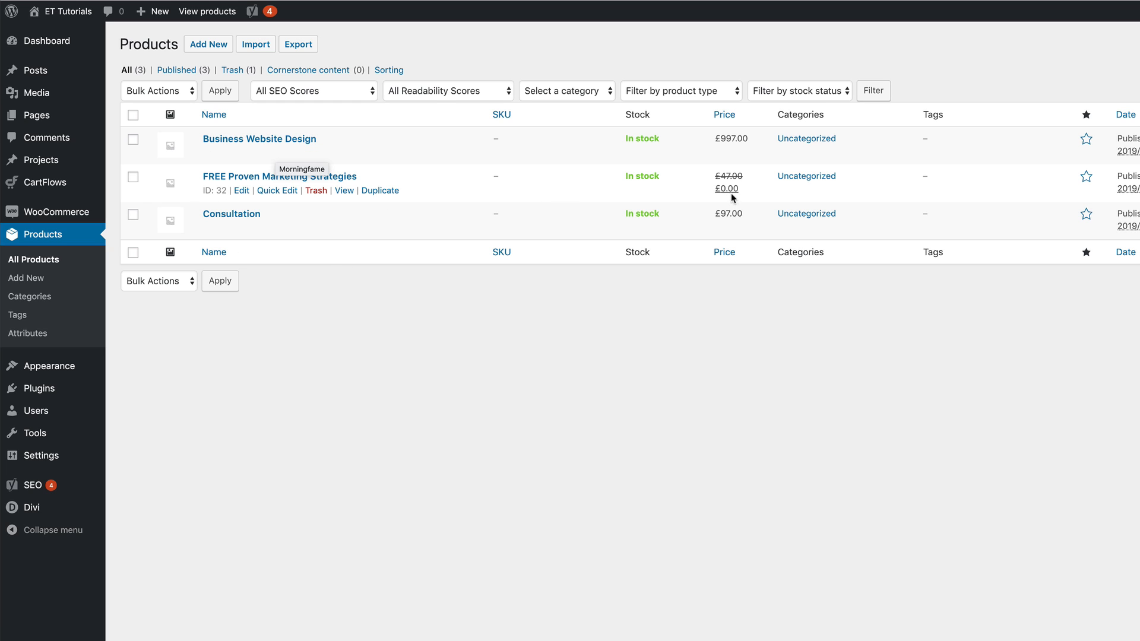
mouse_move(281, 219)
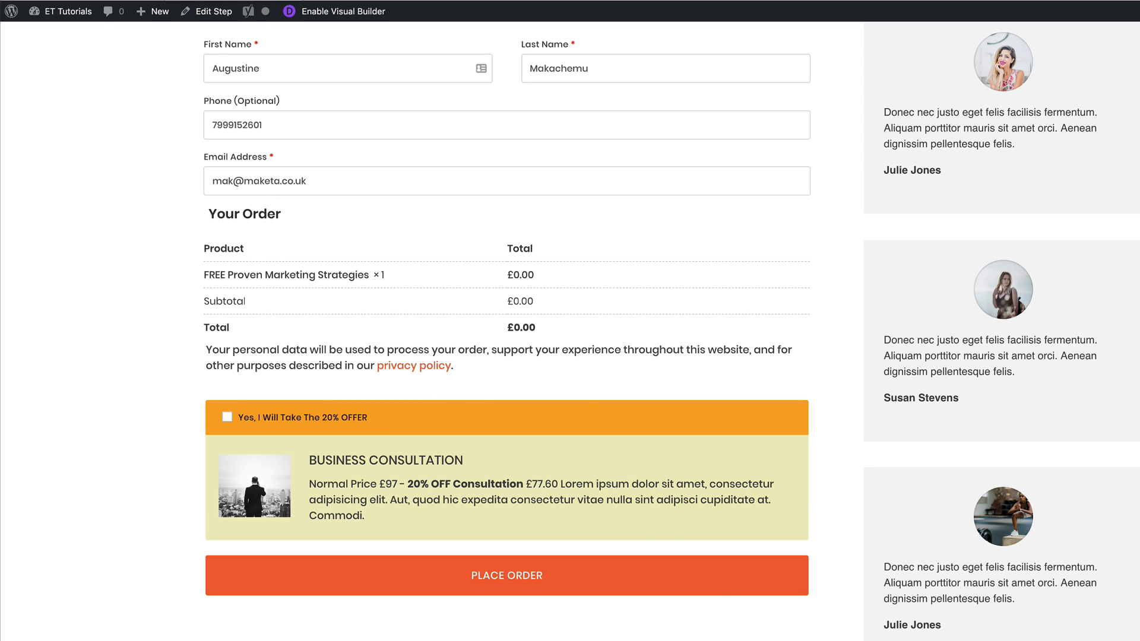
click(189, 1)
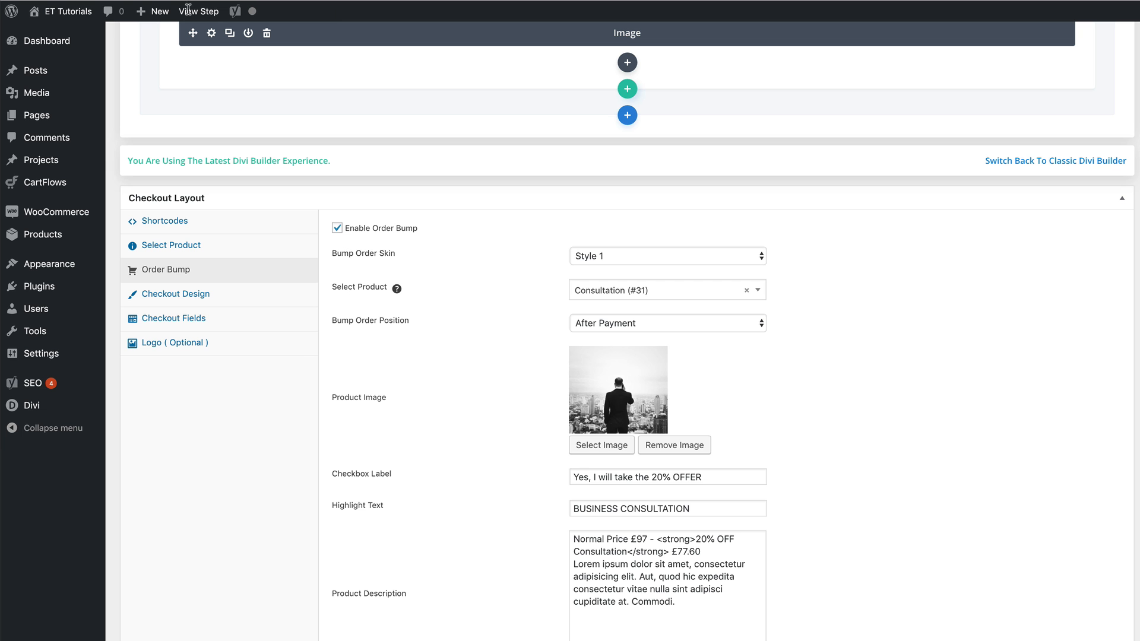
click(648, 327)
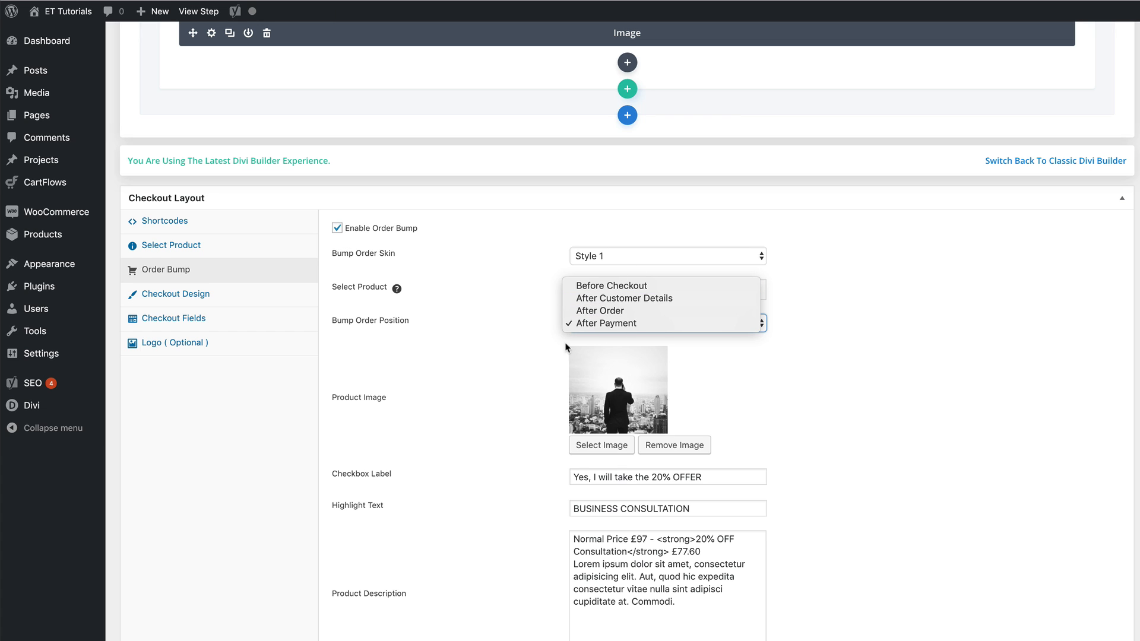
click(524, 394)
scroll(432, 425, down, 1)
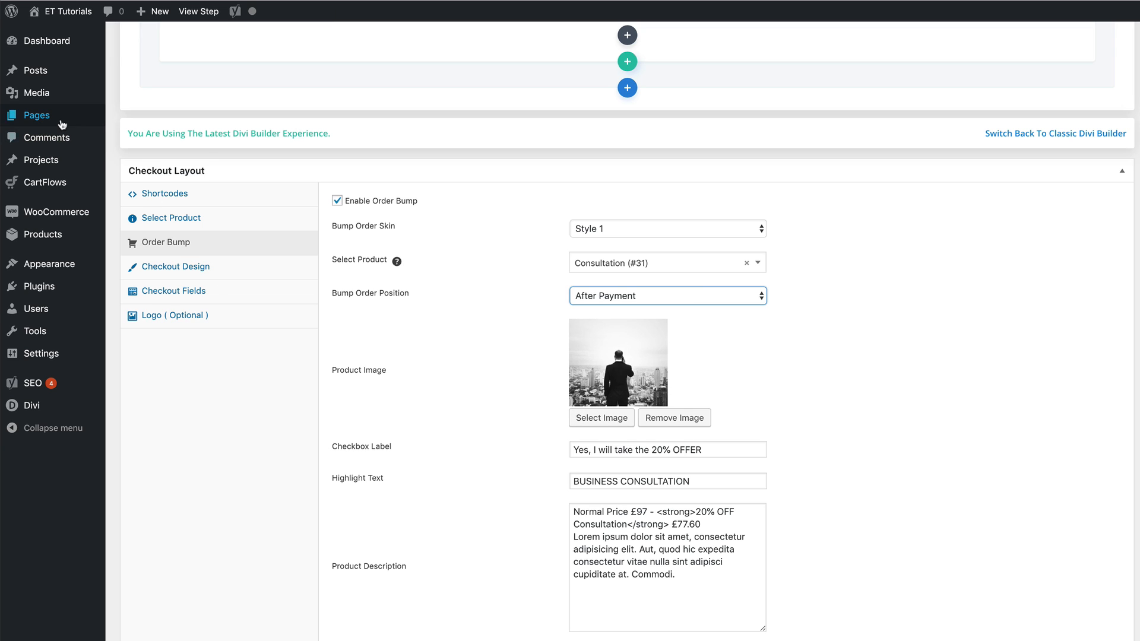
Point out the order bump's checkbox label text by highlighting it in the checkout layout settings
scroll(515, 554, down, 2)
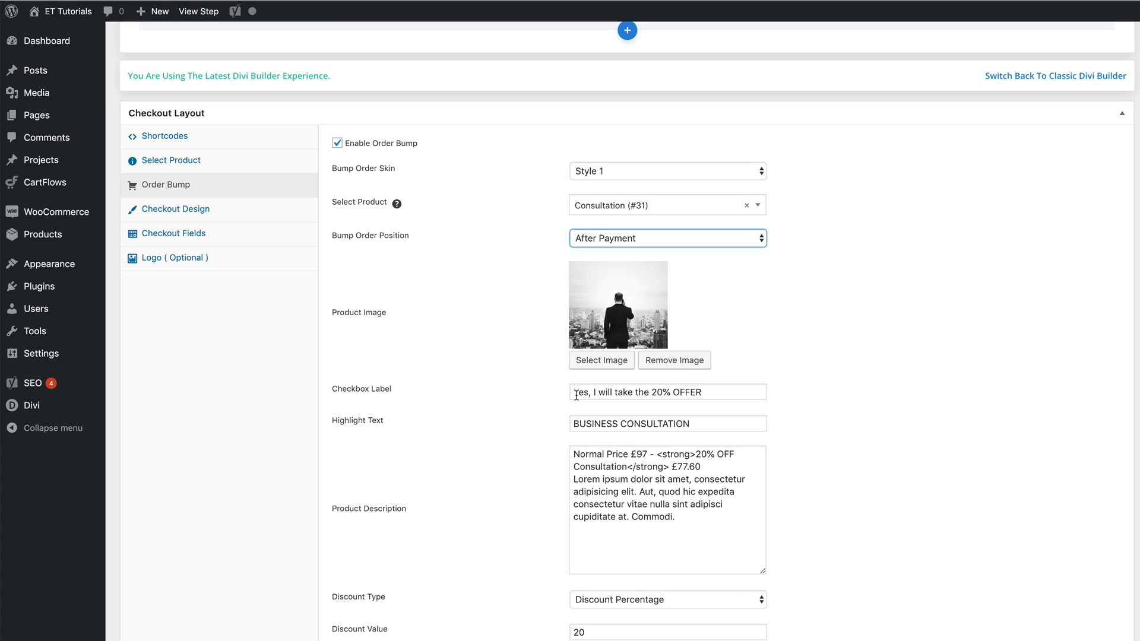
drag(573, 394, 714, 392)
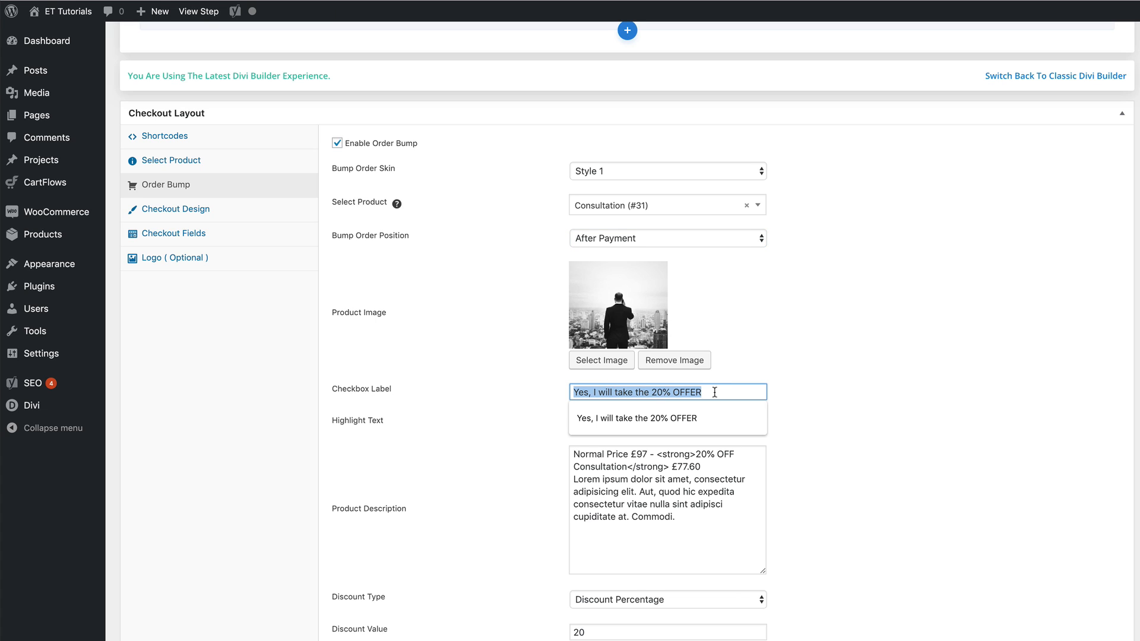
click(815, 398)
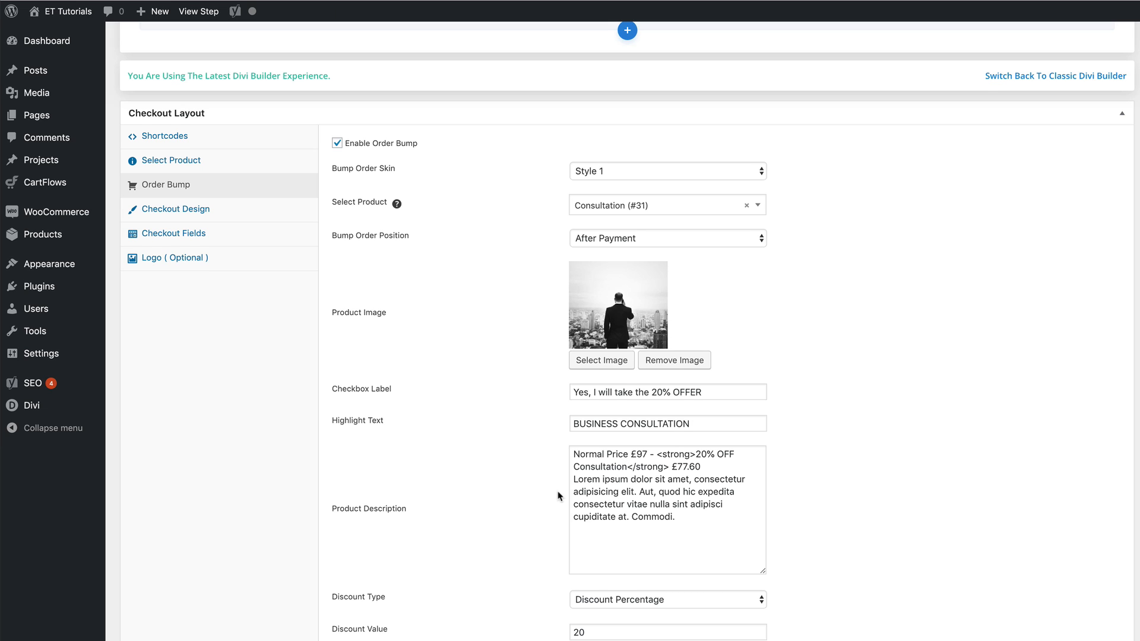
Highlight the order bump's highlight text and compare it with the matching heading on the live checkout page
scroll(558, 495, down, 1)
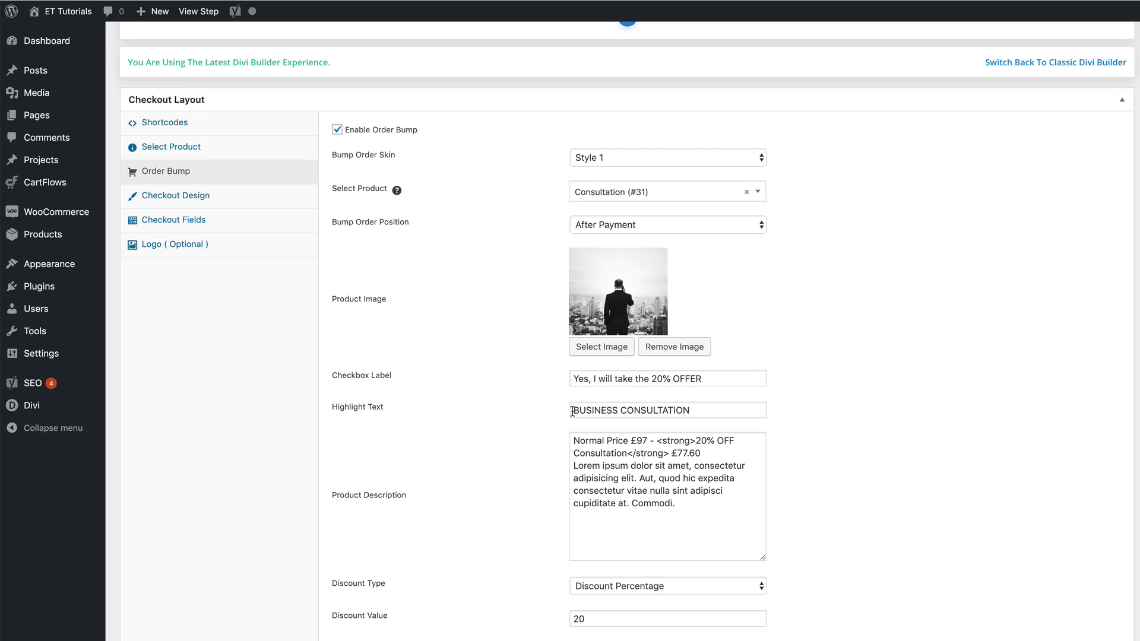
drag(572, 410, 711, 416)
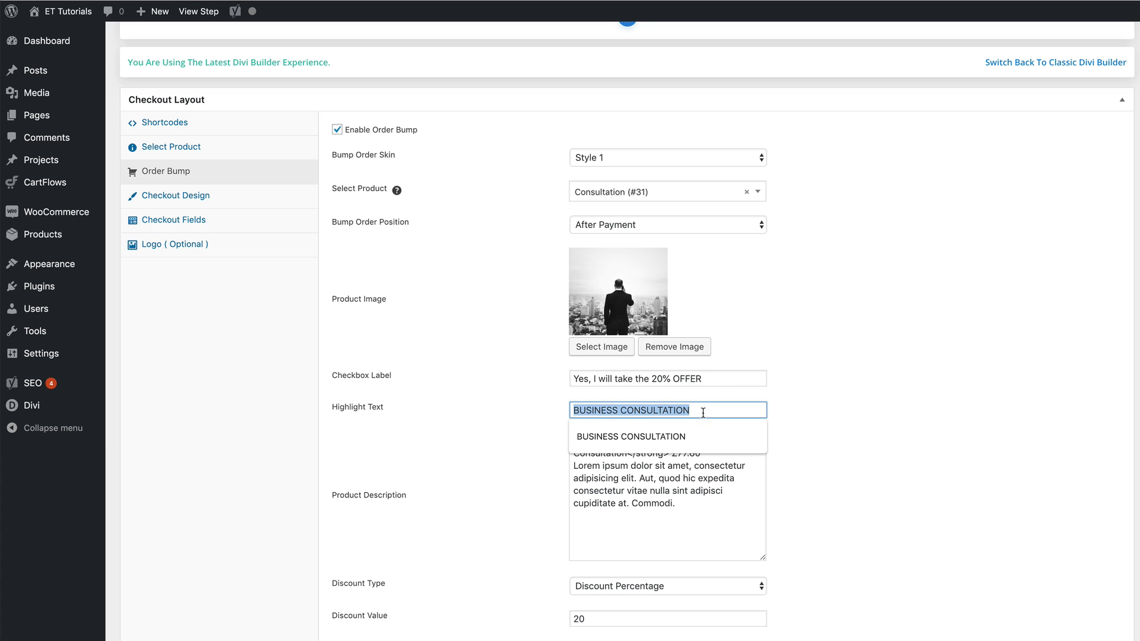
click(731, 411)
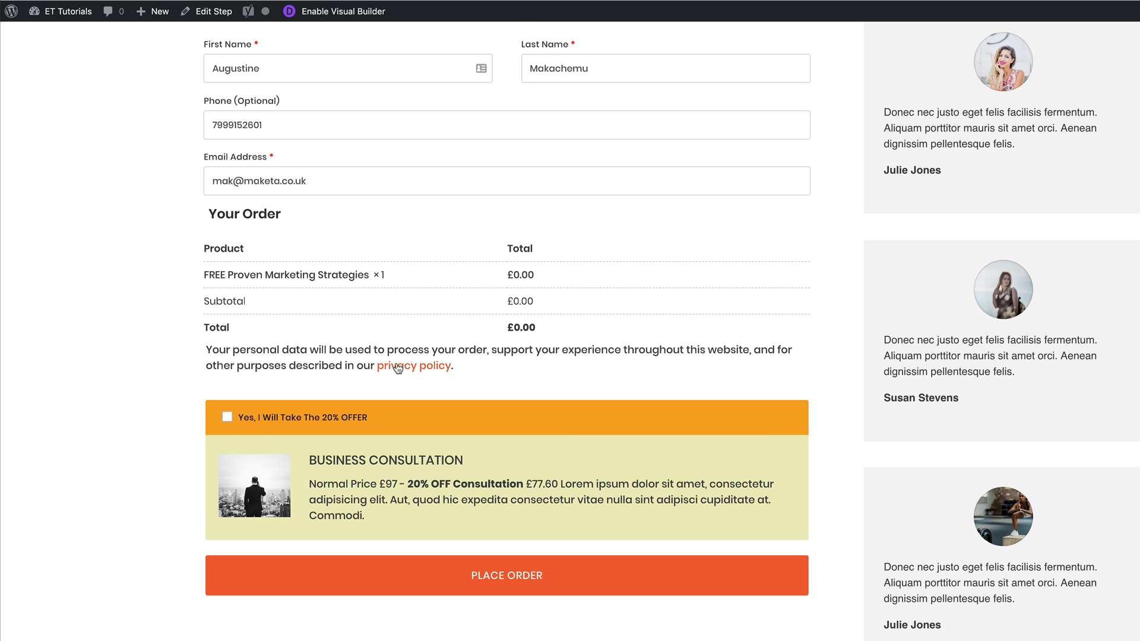
scroll(397, 368, down, 3)
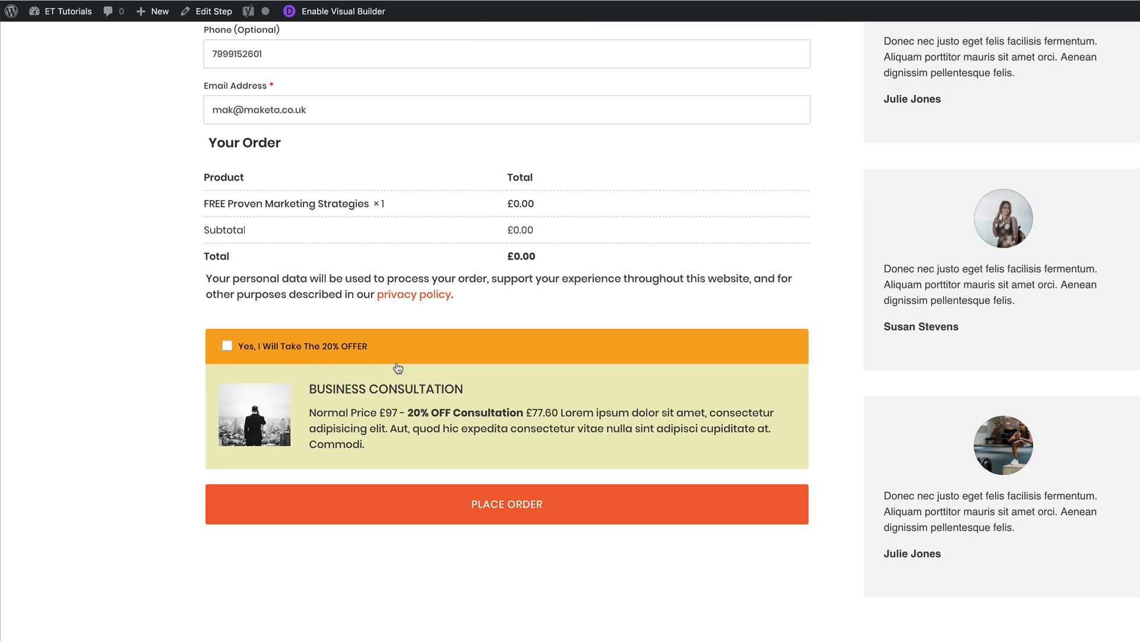
drag(311, 390, 469, 391)
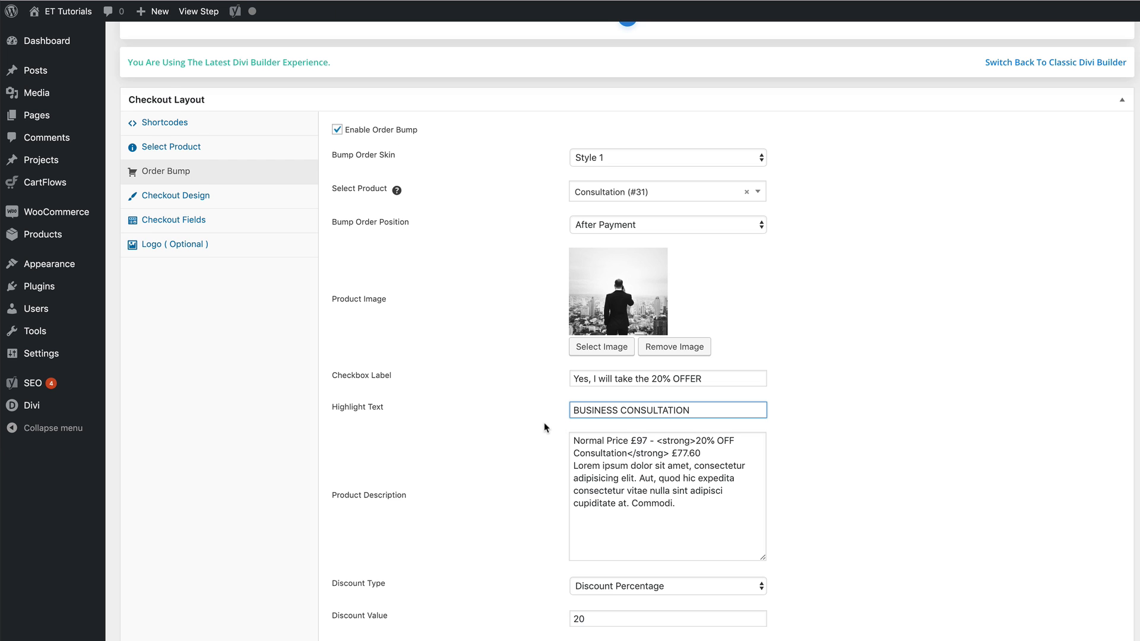
Set the order bump's discount value to 50 with the discount type left at Discount Percentage
scroll(542, 428, down, 5)
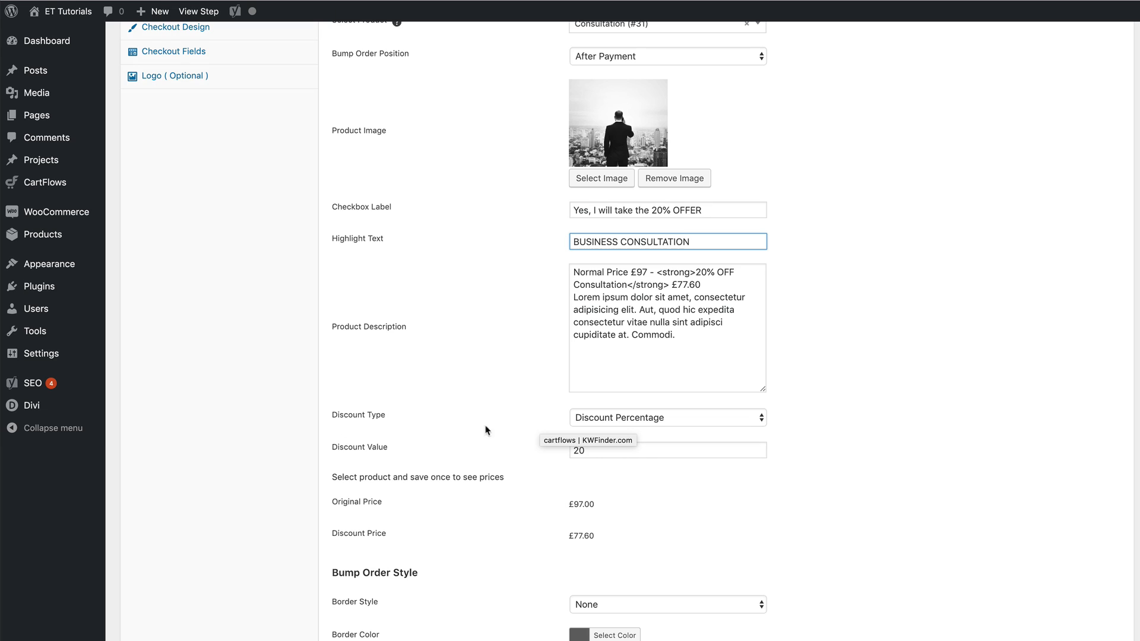
click(818, 428)
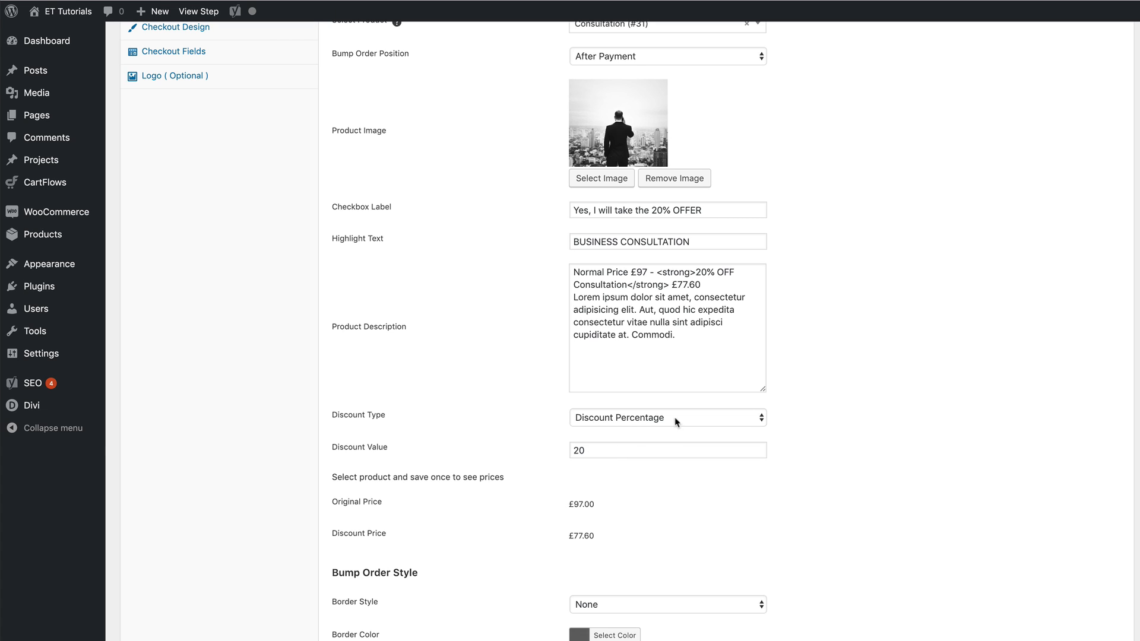
drag(580, 452, 561, 457)
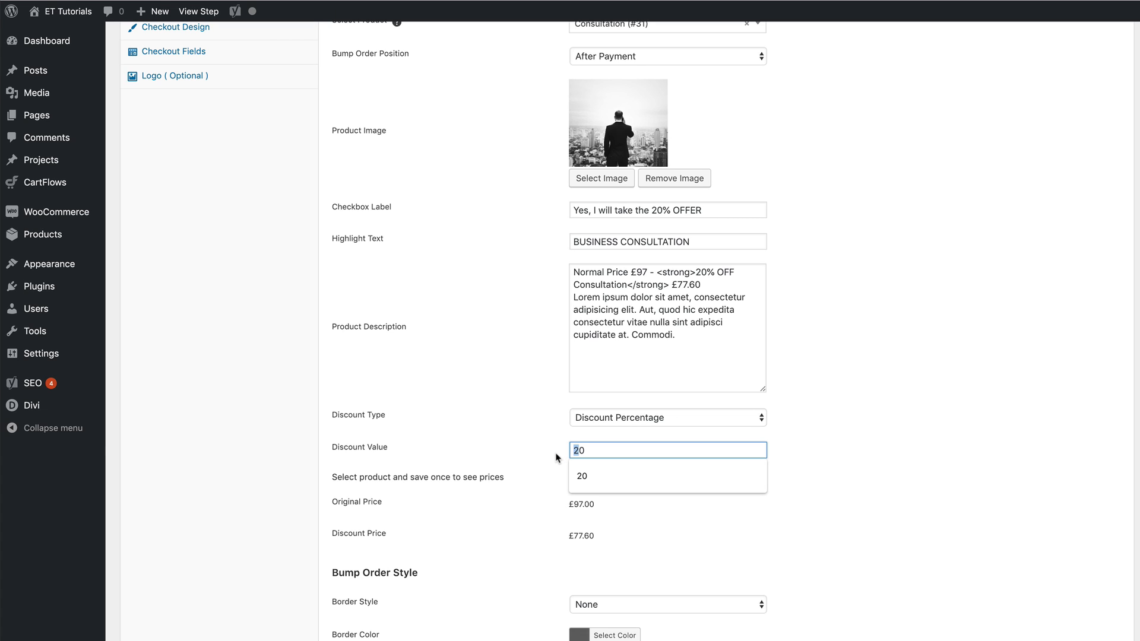
text(5)
click(511, 501)
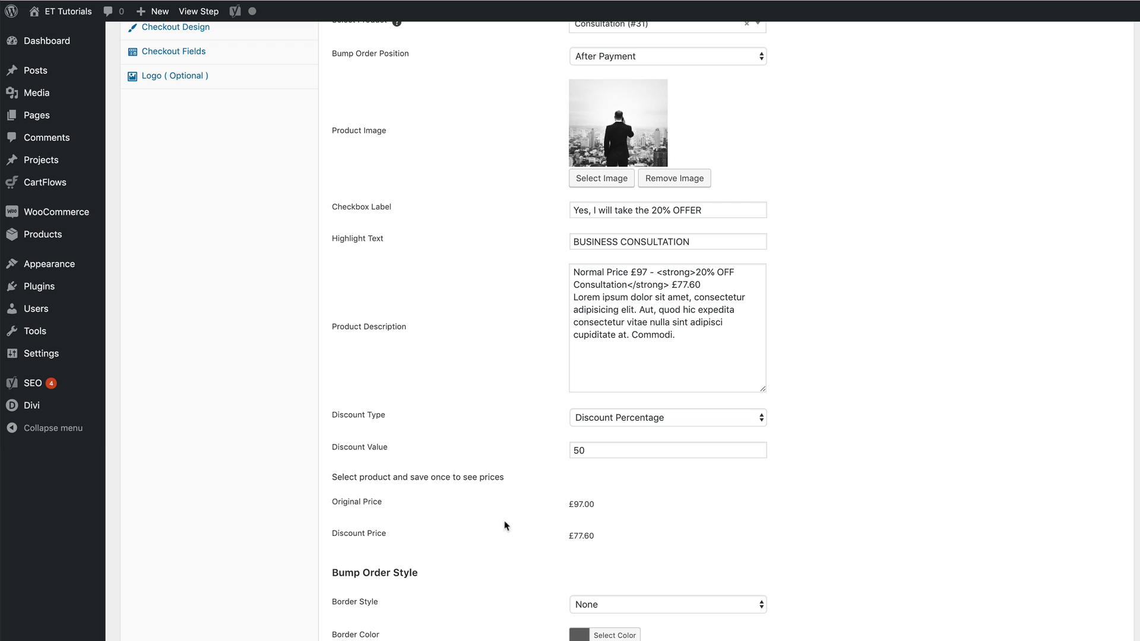
Update the checkout step to save the new discount and go back to the order bump's calculated discount price
scroll(870, 451, up, 3)
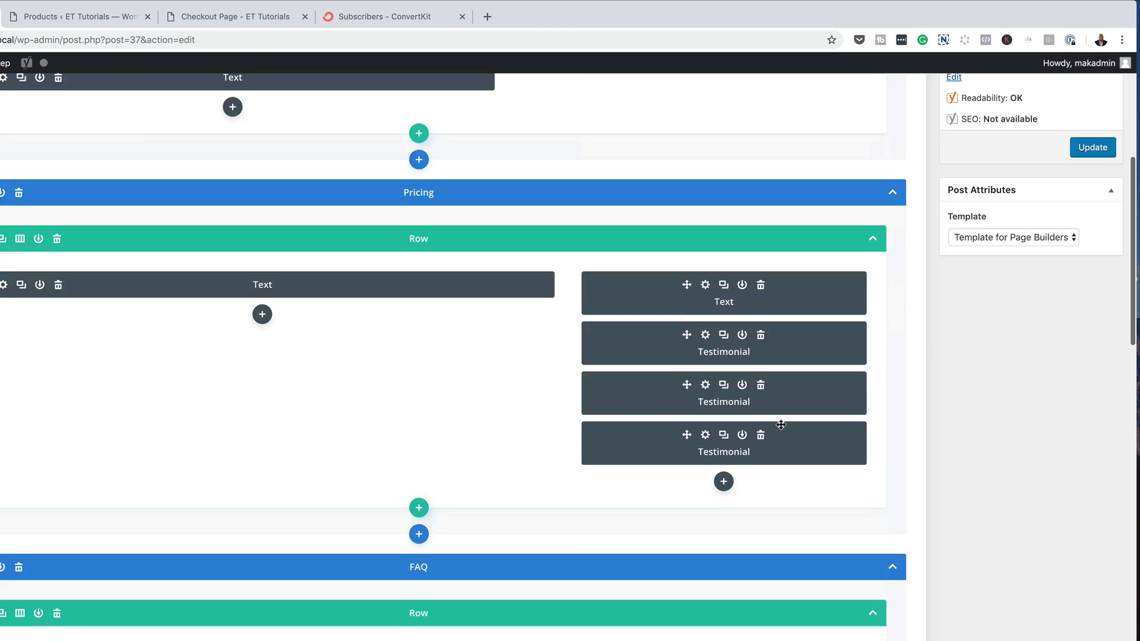
scroll(781, 425, up, 5)
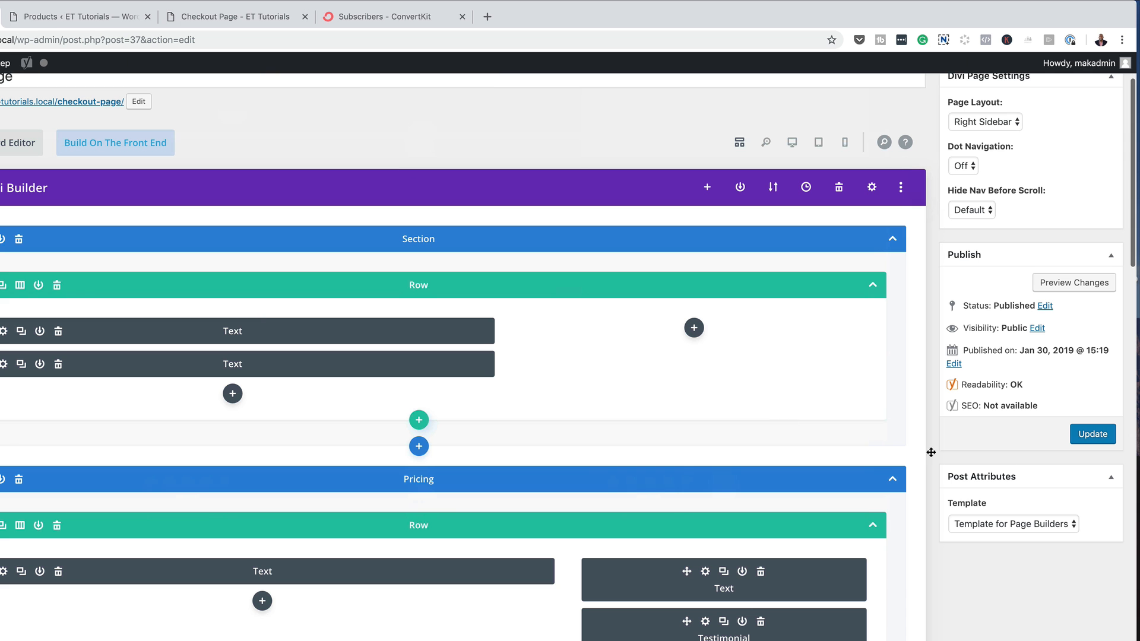
click(1093, 434)
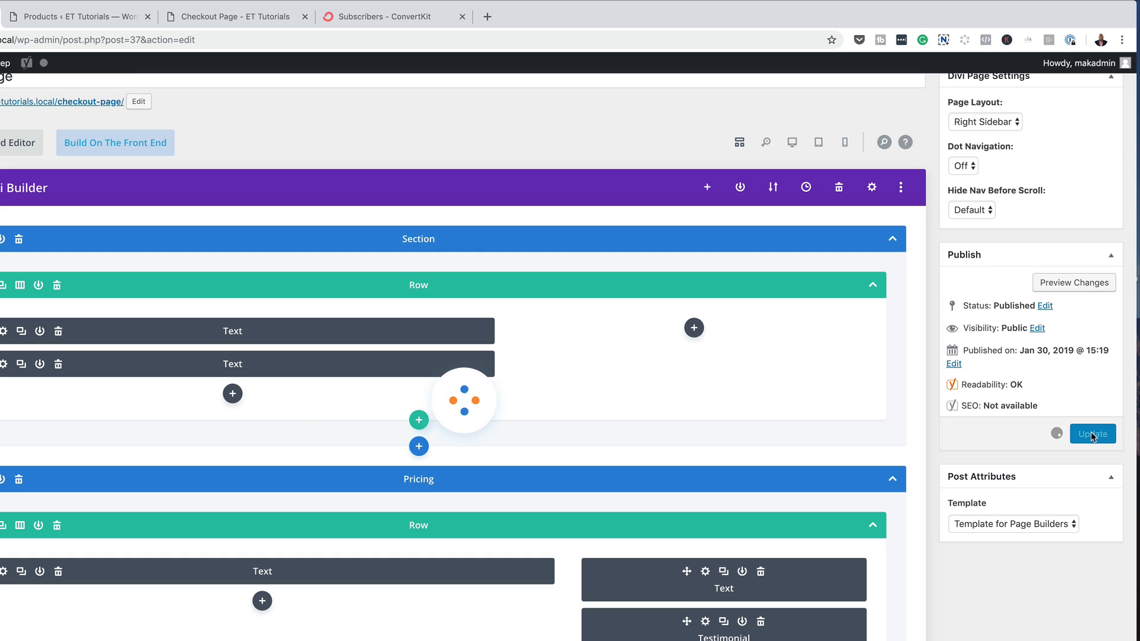
scroll(696, 480, down, 8)
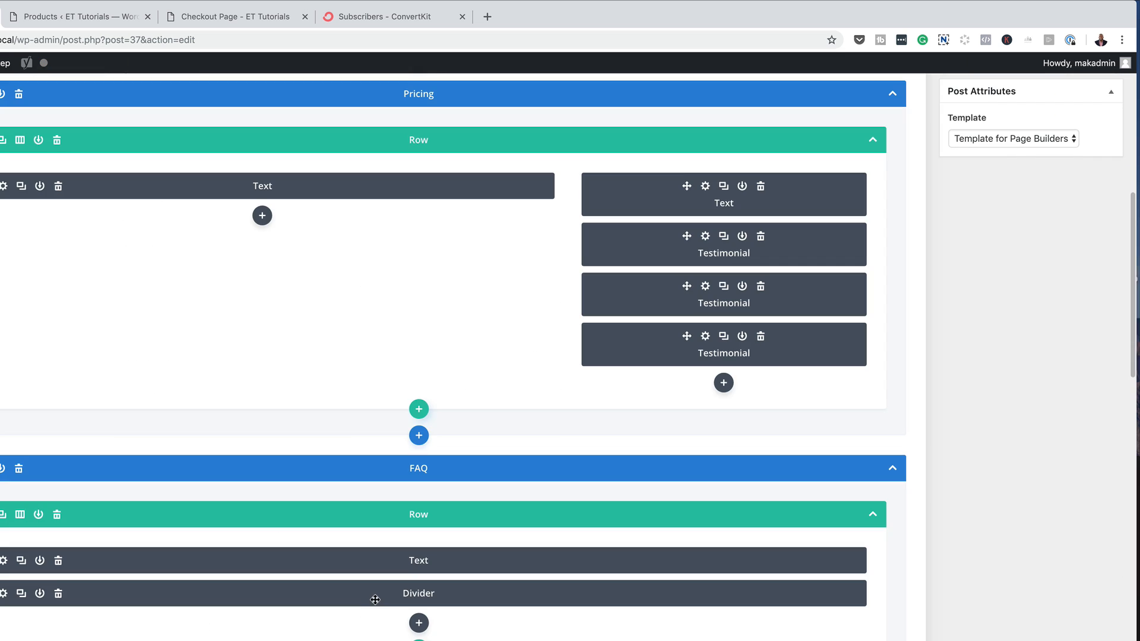
scroll(517, 620, down, 10)
scroll(523, 621, down, 8)
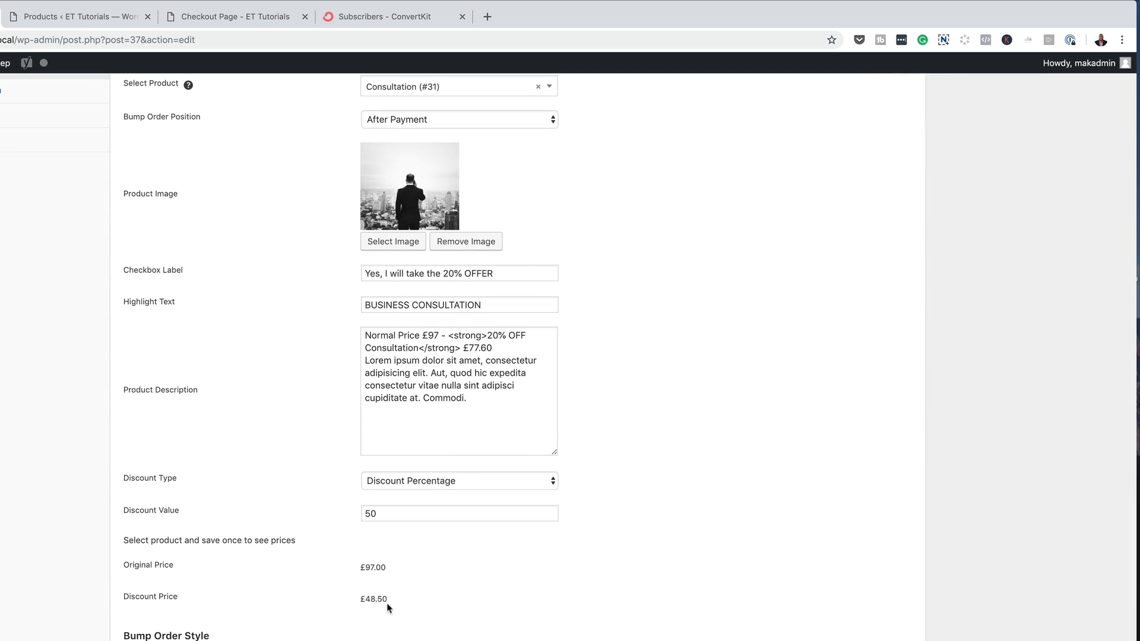
Change the checkbox label to "Yes, I will take the 50% OFFER" and the offer price in the product description to £48.50
click(449, 278)
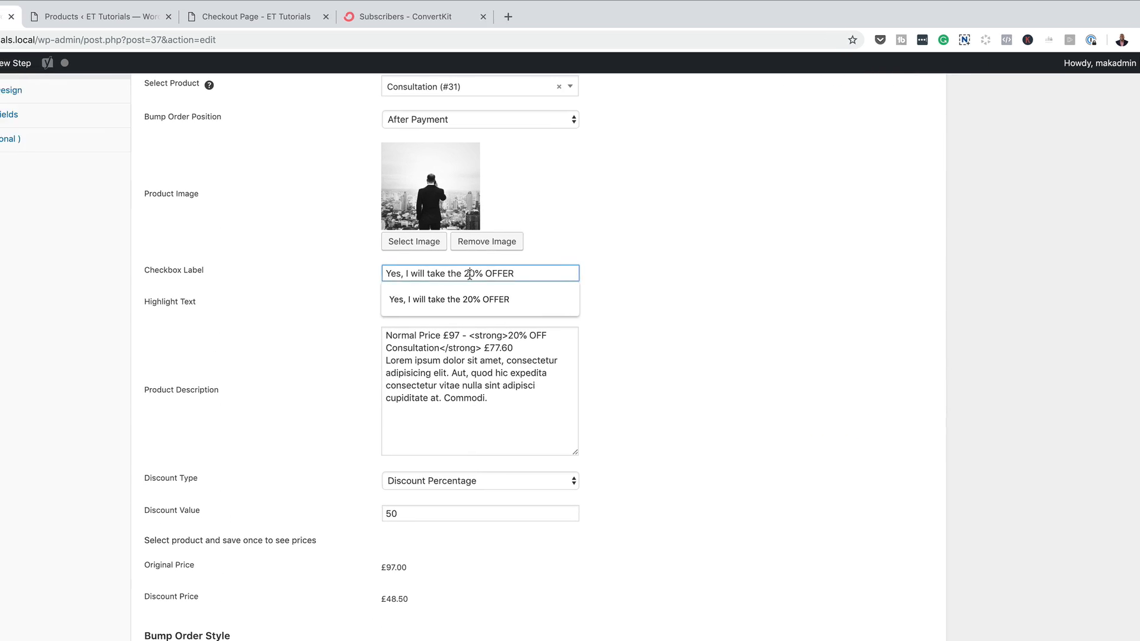
key(BackSpace)
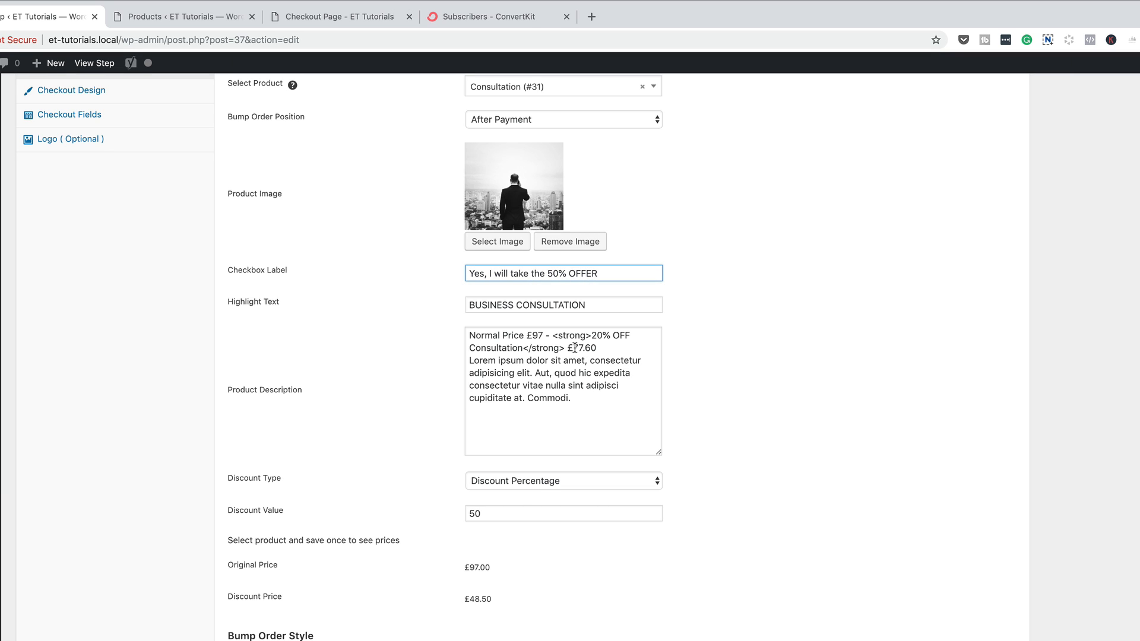
drag(575, 347, 594, 346)
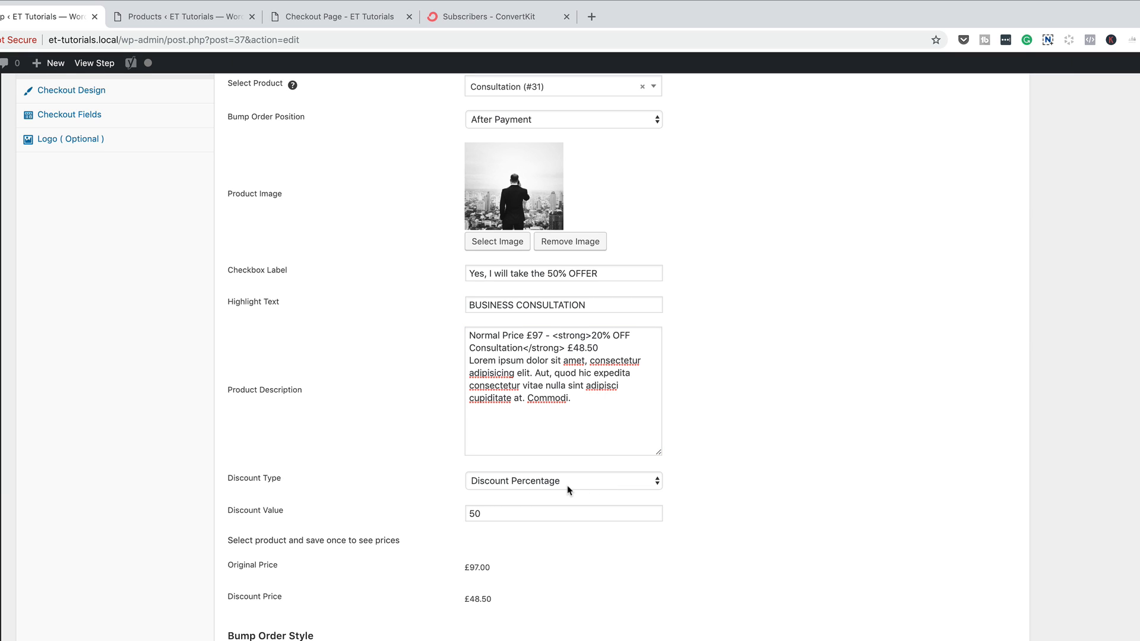
View the available discount types without changing the selection, and show the Bump Order Style settings
click(569, 487)
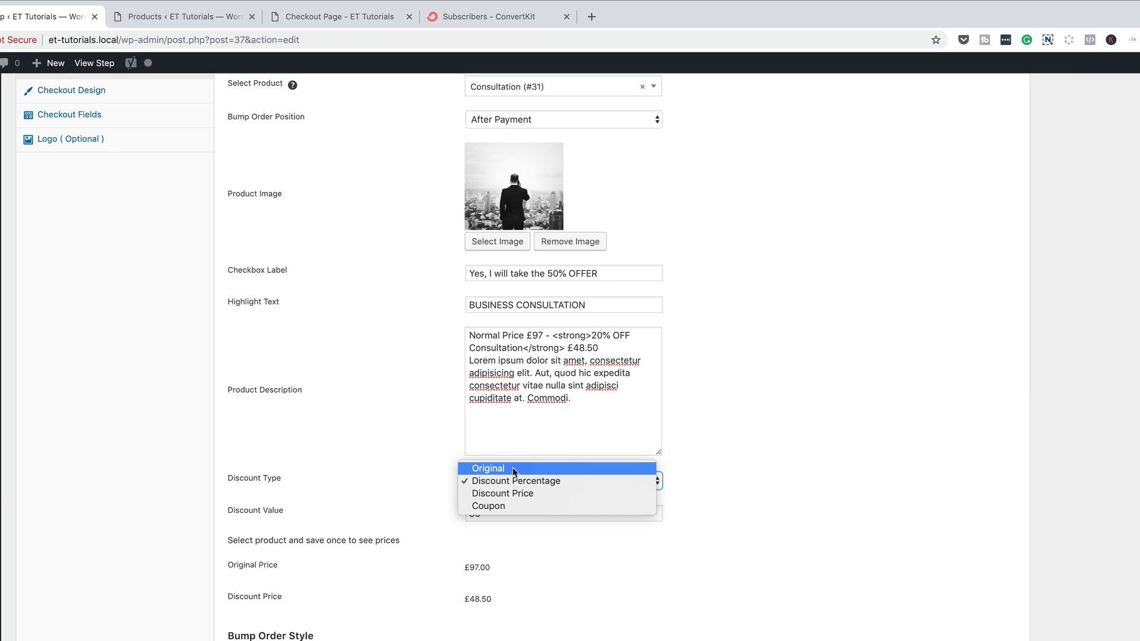
click(417, 461)
scroll(415, 556, down, 2)
scroll(414, 557, down, 5)
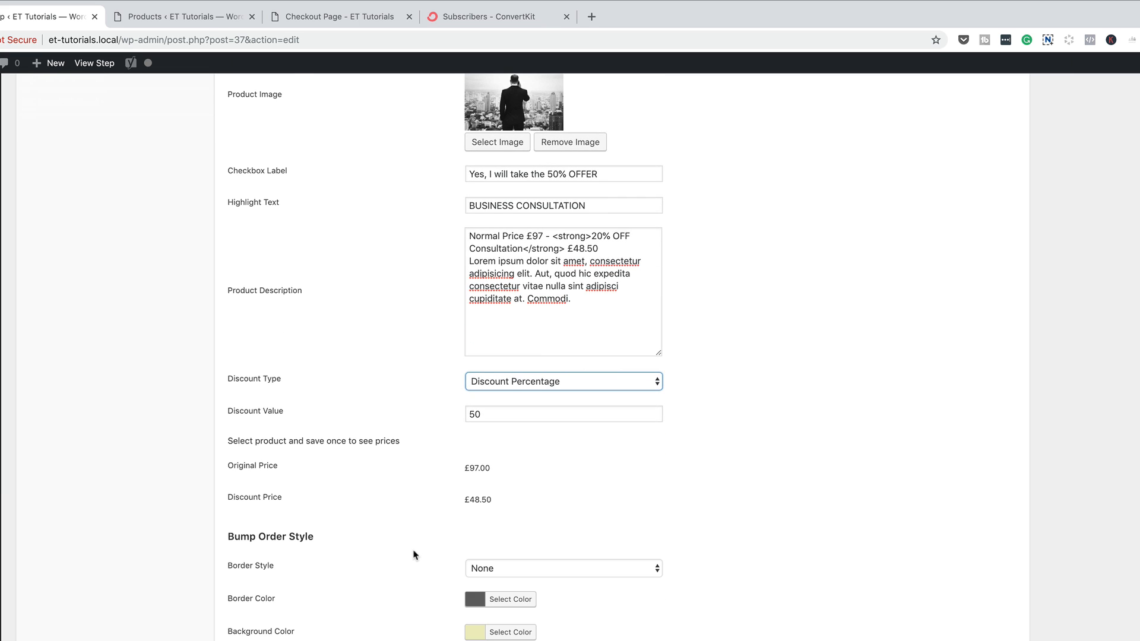
scroll(413, 557, down, 1)
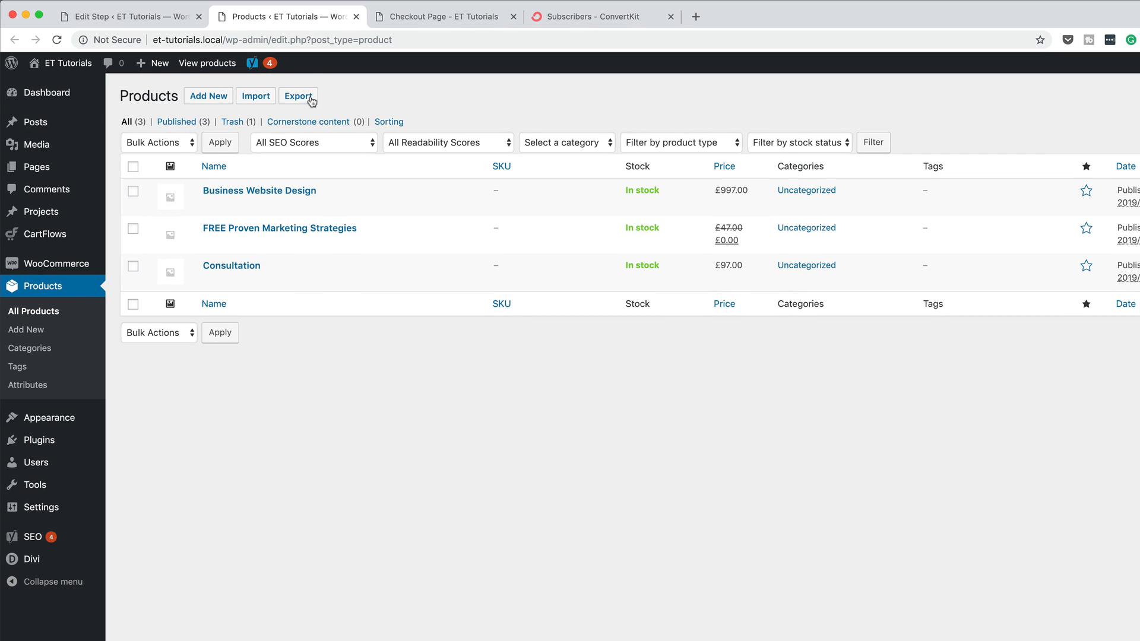
Close the products list, view the order bump's styling on the checkout page and return to the step editor
click(357, 17)
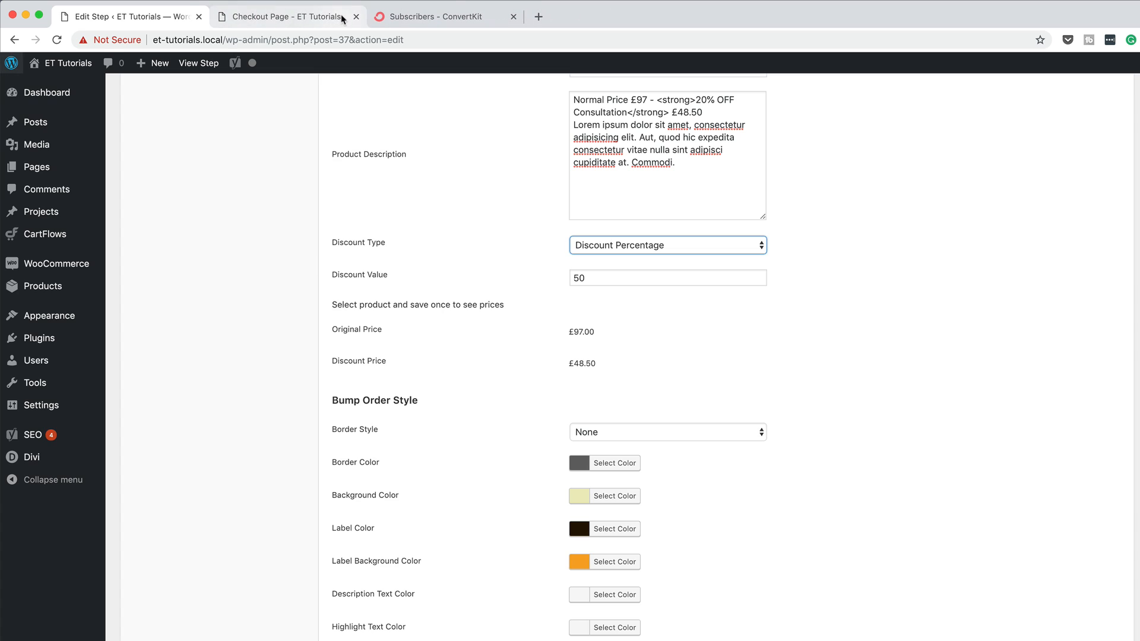
click(342, 18)
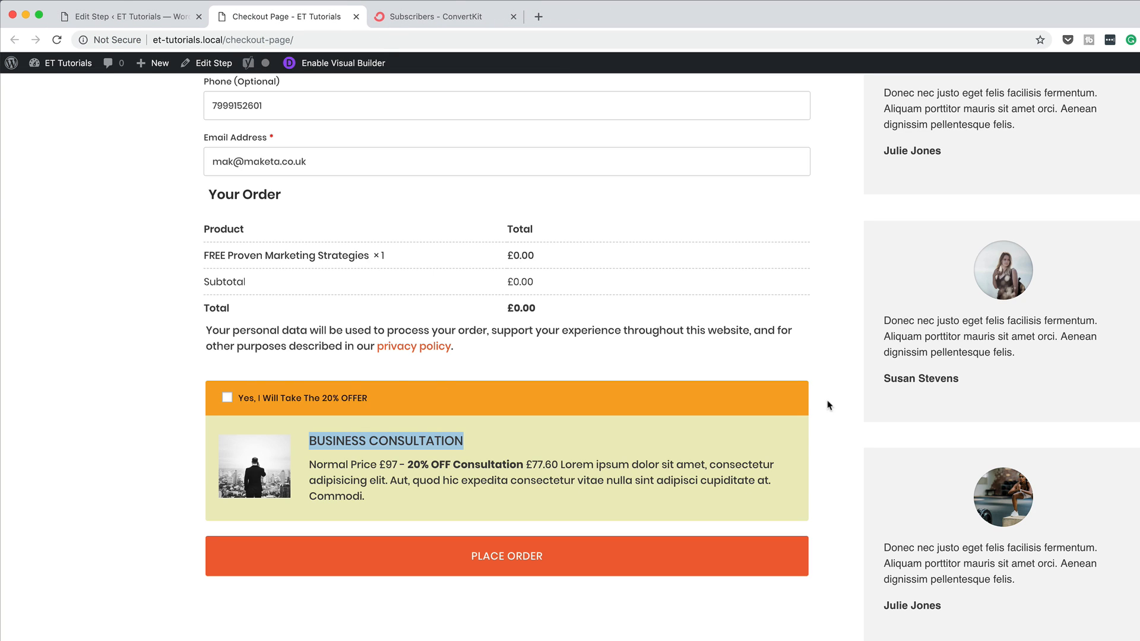
click(148, 17)
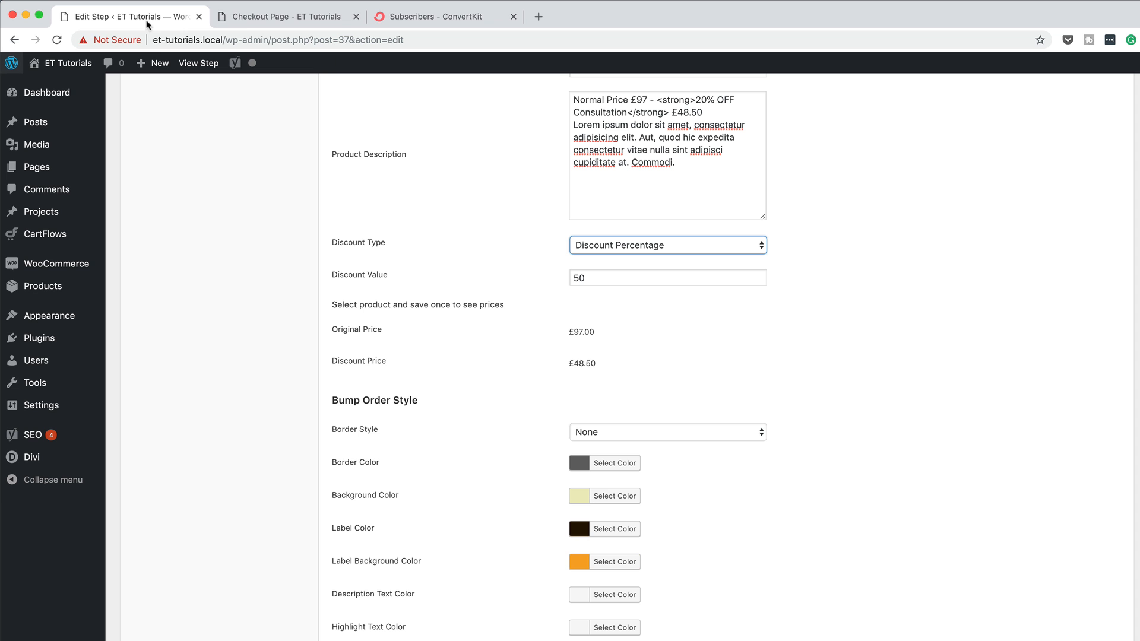
Set the order bump's border style to Dashed and its border color to a lighter grey
click(611, 433)
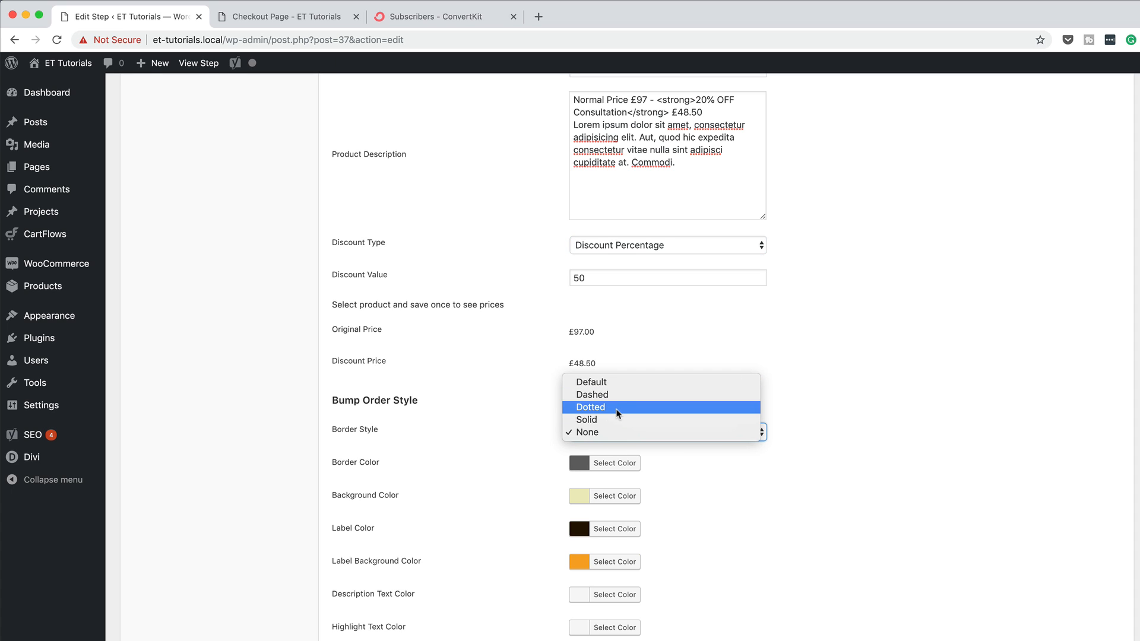
click(619, 393)
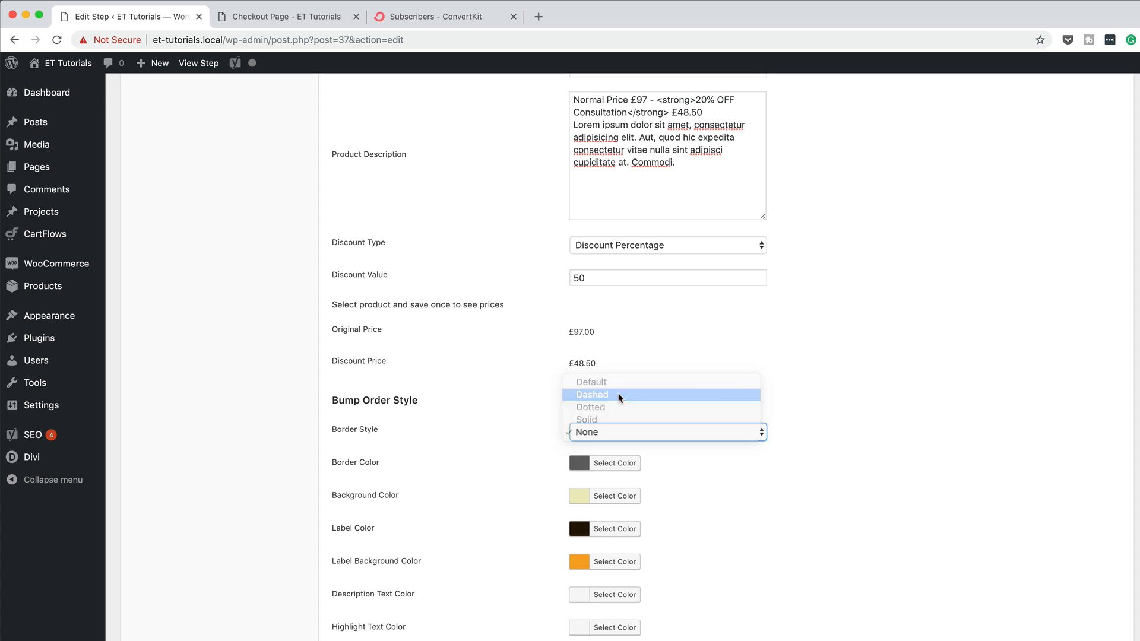
click(584, 467)
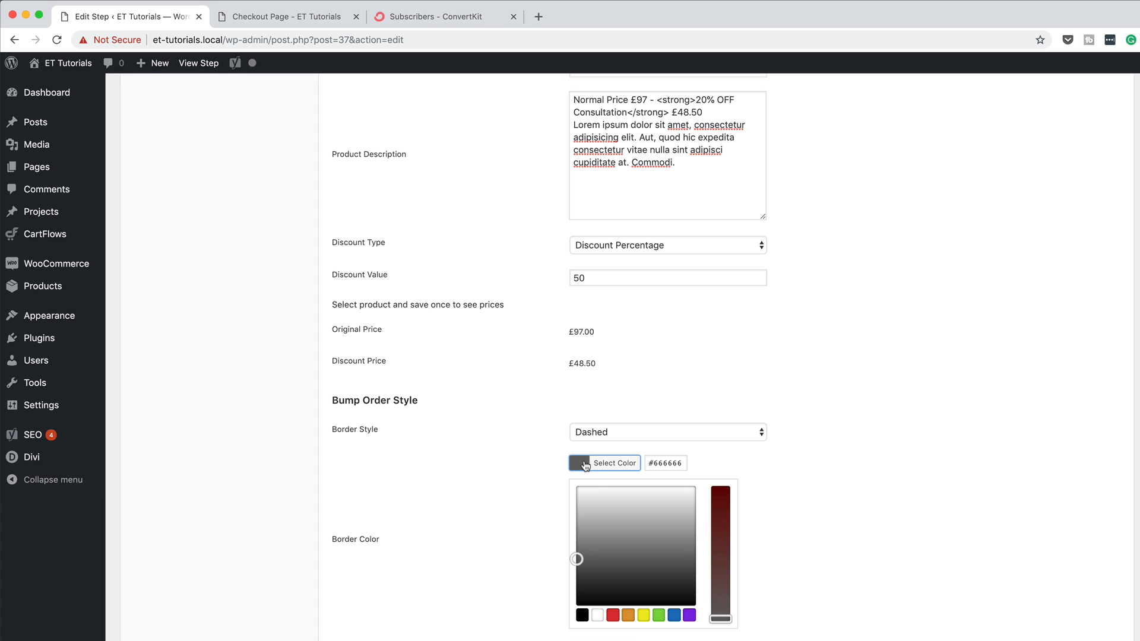
drag(576, 559, 568, 537)
click(492, 484)
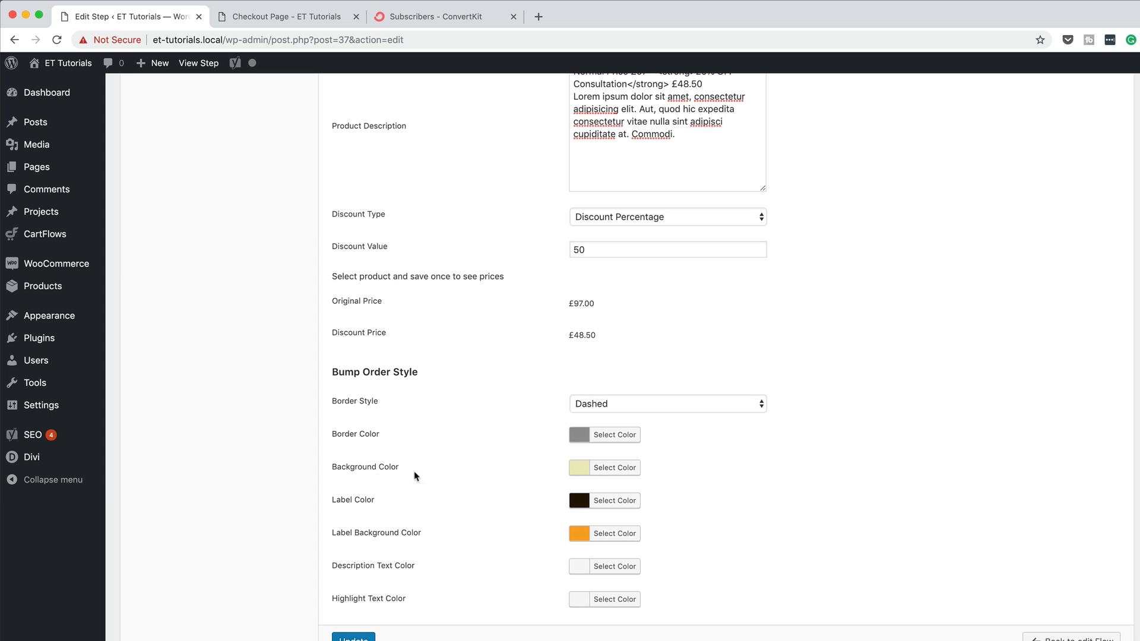
Save the order bump changes to the checkout step and reload the checkout page to preview them
click(299, 22)
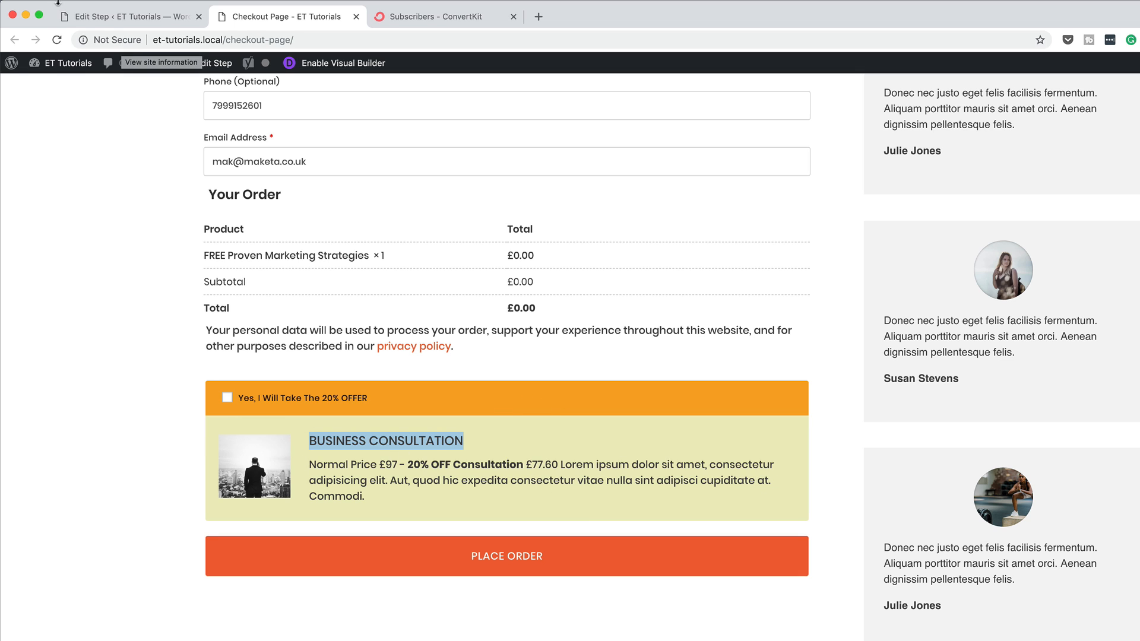
click(131, 17)
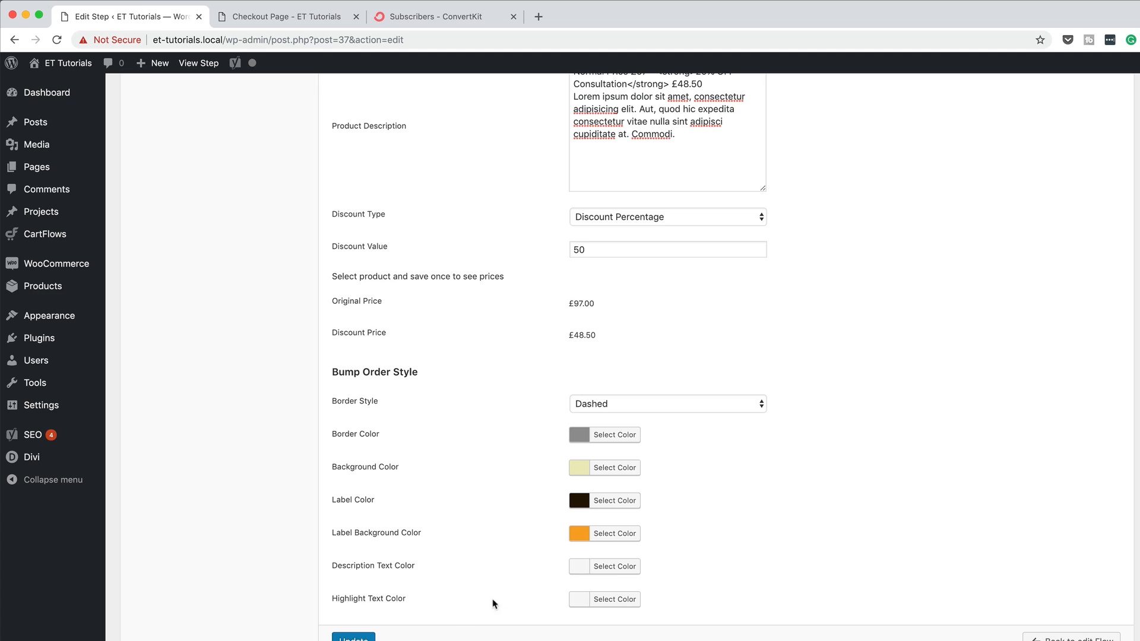
click(353, 639)
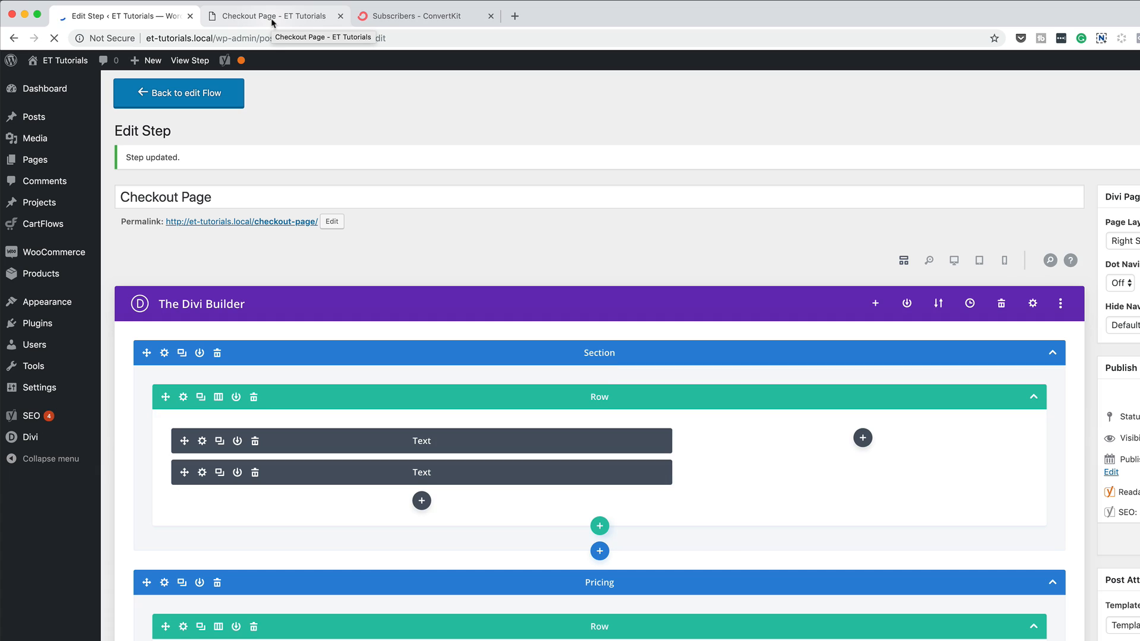
click(272, 23)
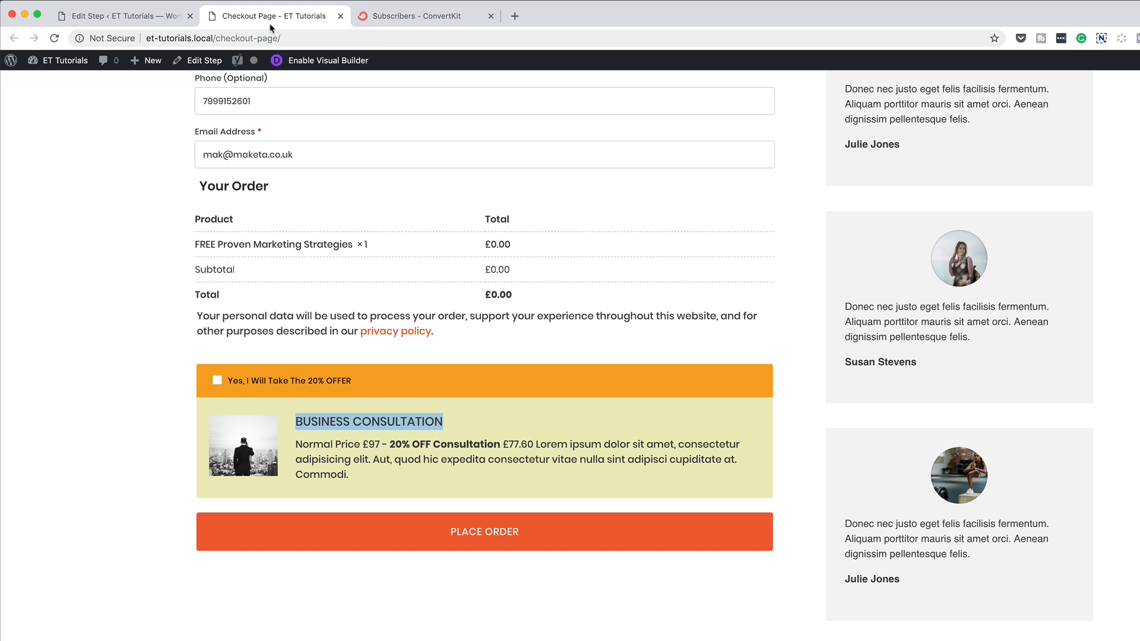
click(53, 39)
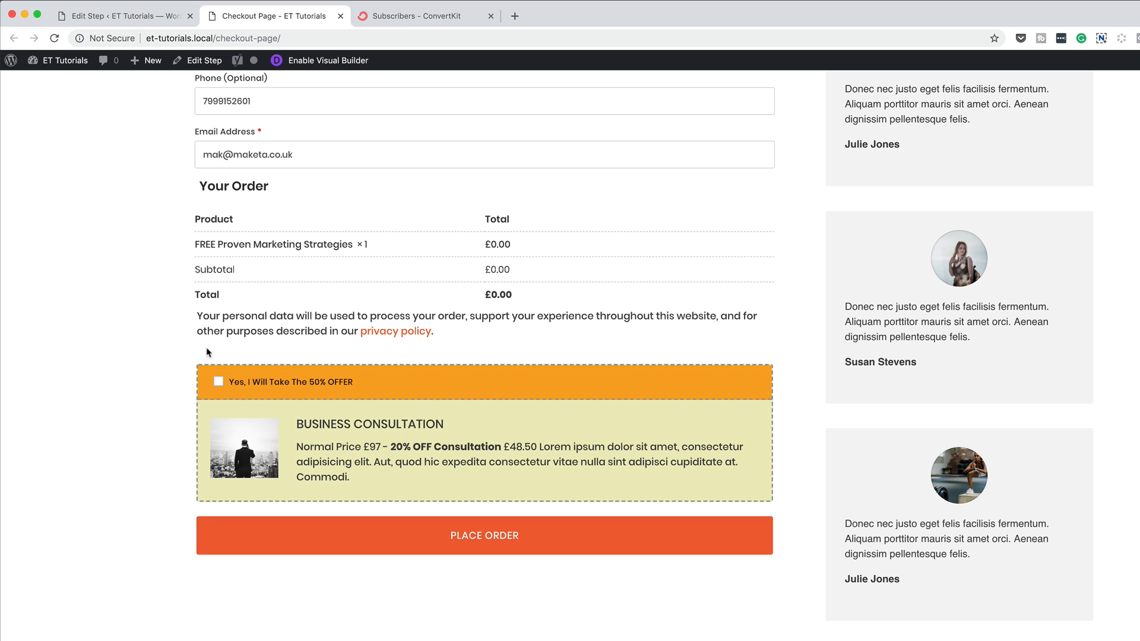
In the step editor's checkout fields, disable the Last name and Phone billing fields and update the step
click(170, 21)
scroll(381, 474, down, 20)
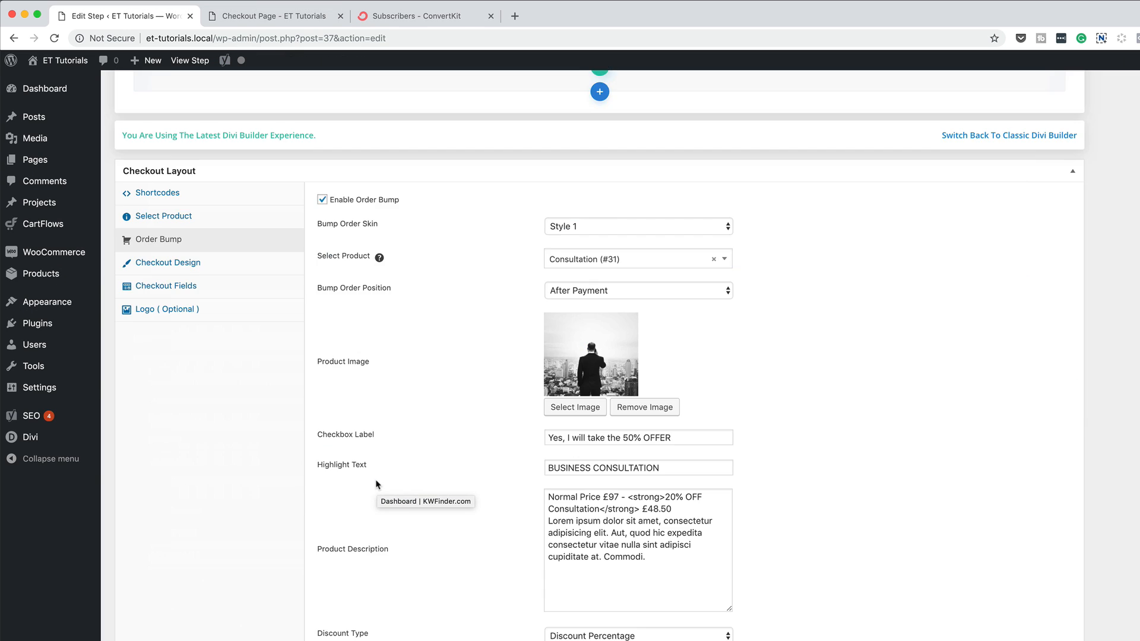
scroll(376, 484, up, 10)
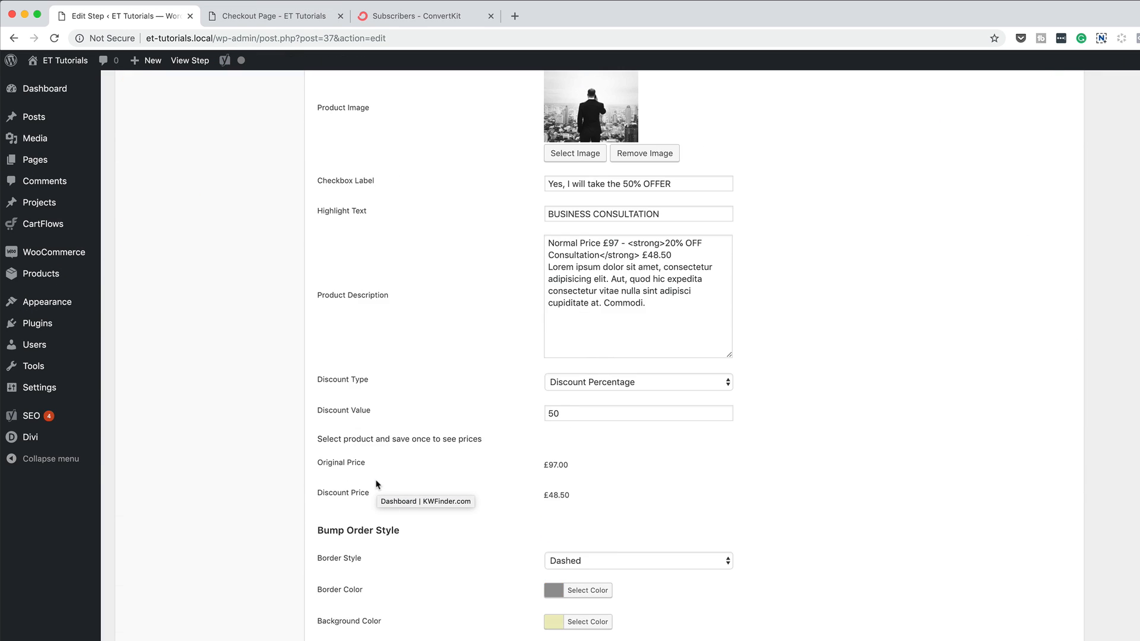
click(196, 599)
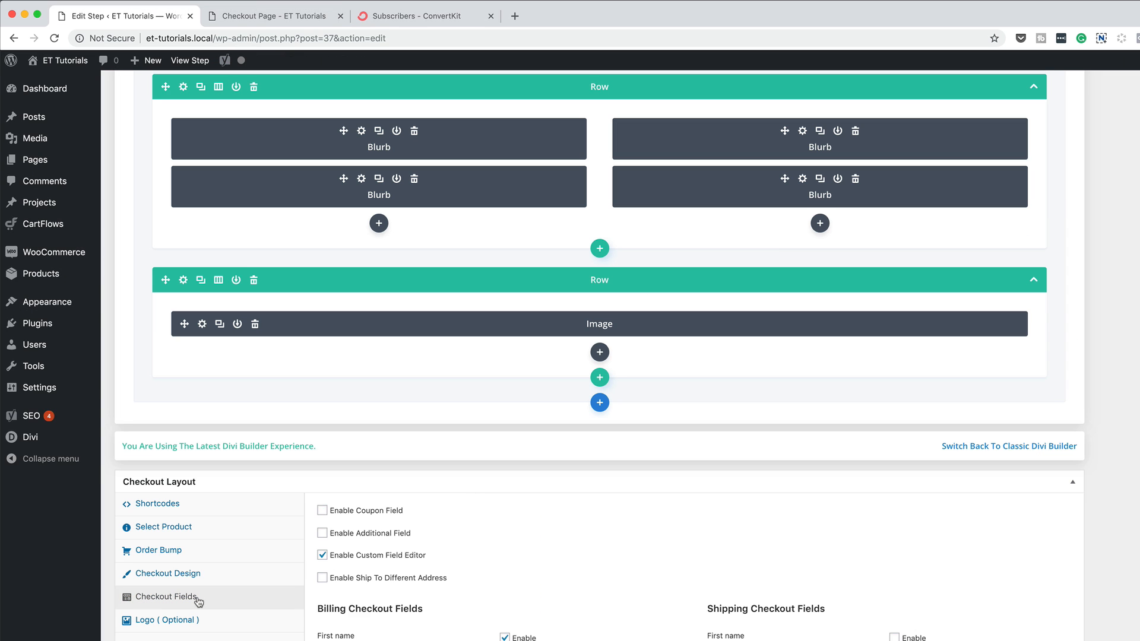
scroll(554, 590, down, 4)
scroll(557, 589, down, 1)
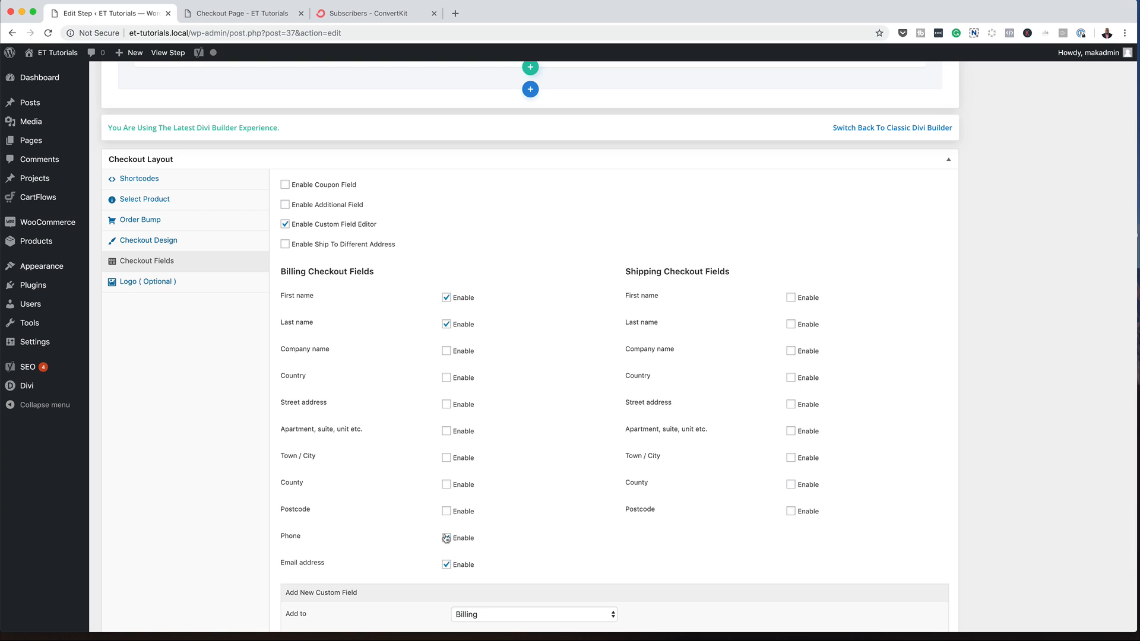
click(447, 325)
scroll(536, 554, up, 15)
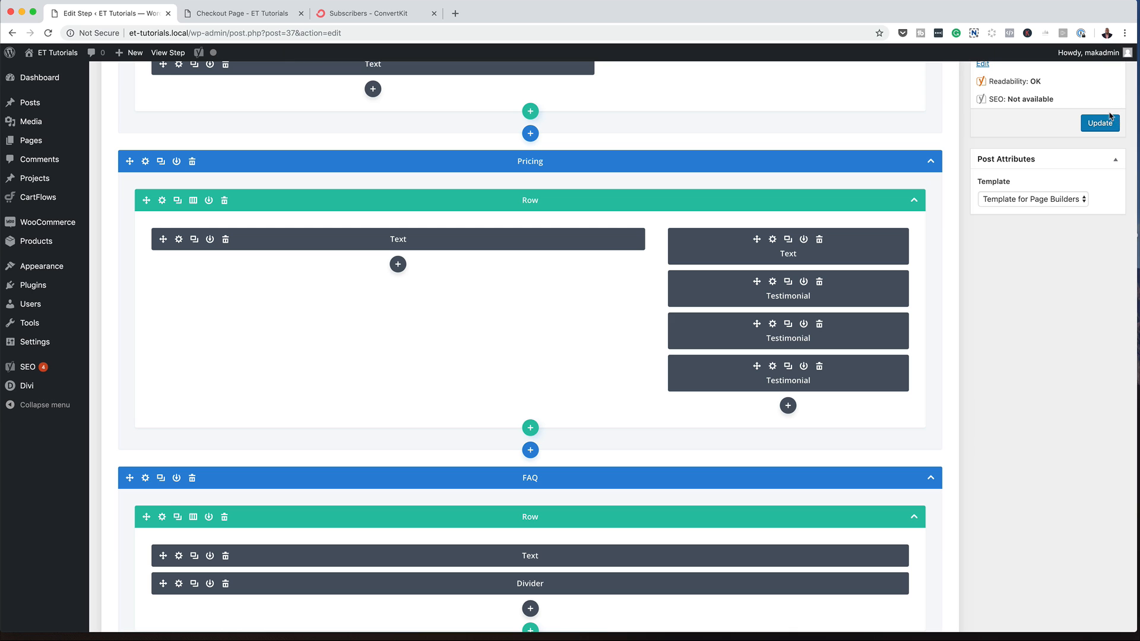
click(1106, 123)
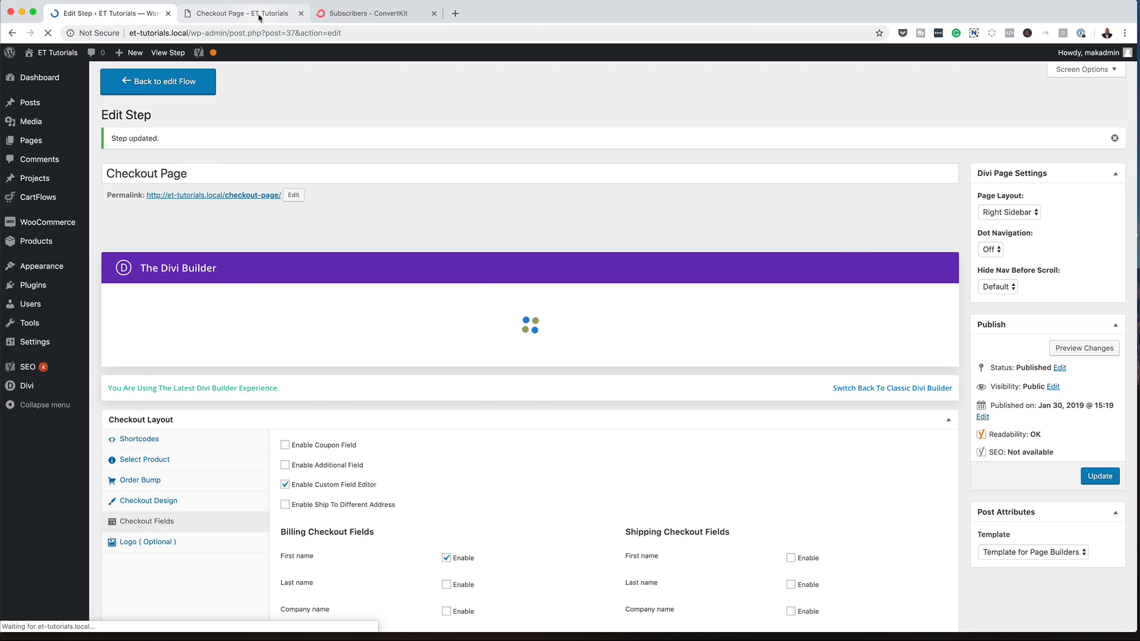
Reload the checkout page and examine the billing form, order summary and order bump
click(269, 20)
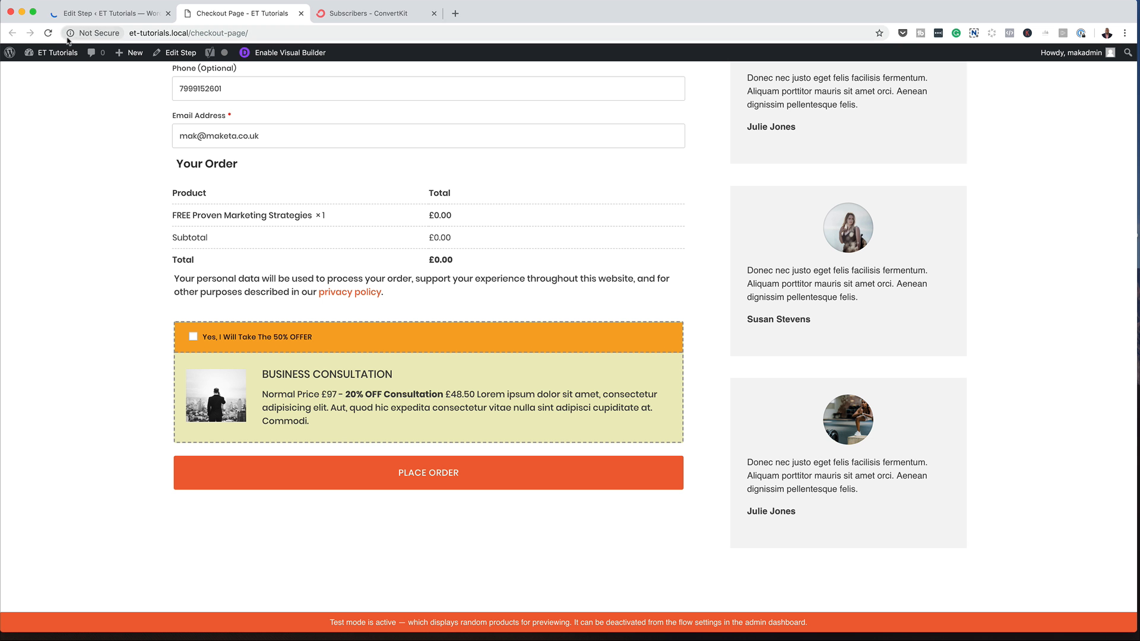
click(49, 33)
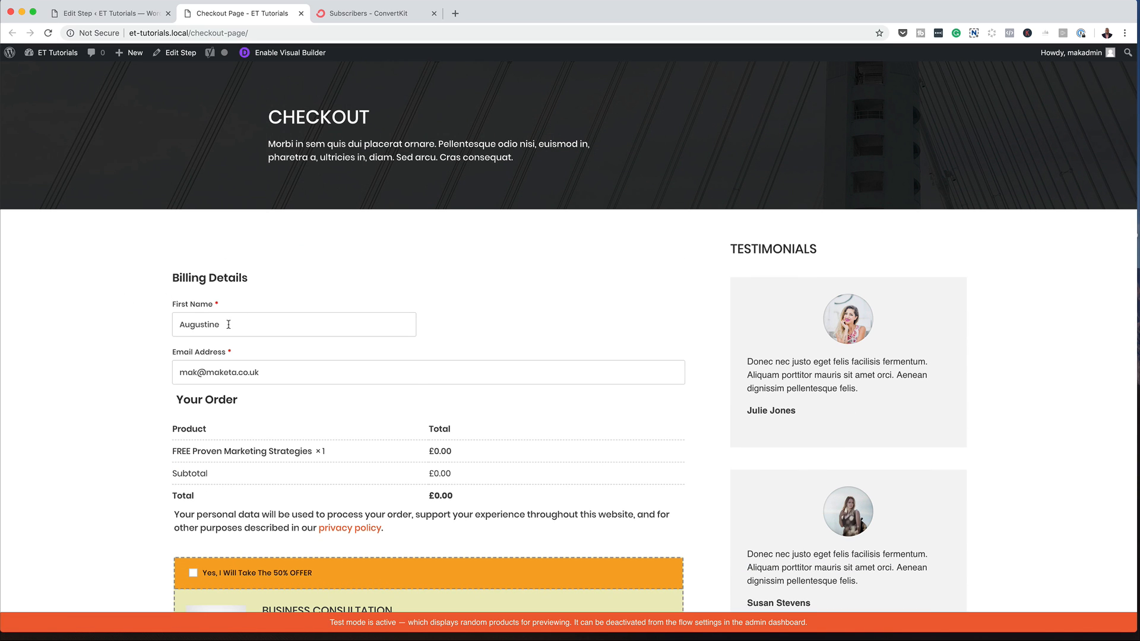
drag(229, 324, 179, 322)
click(133, 325)
scroll(128, 403, down, 1)
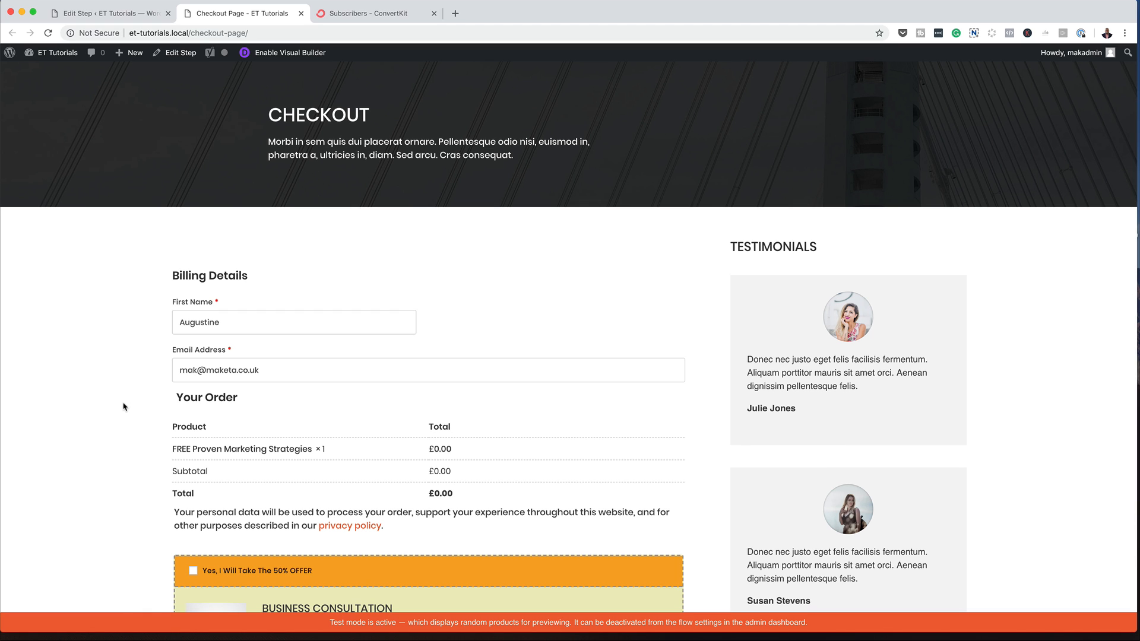
scroll(121, 407, down, 5)
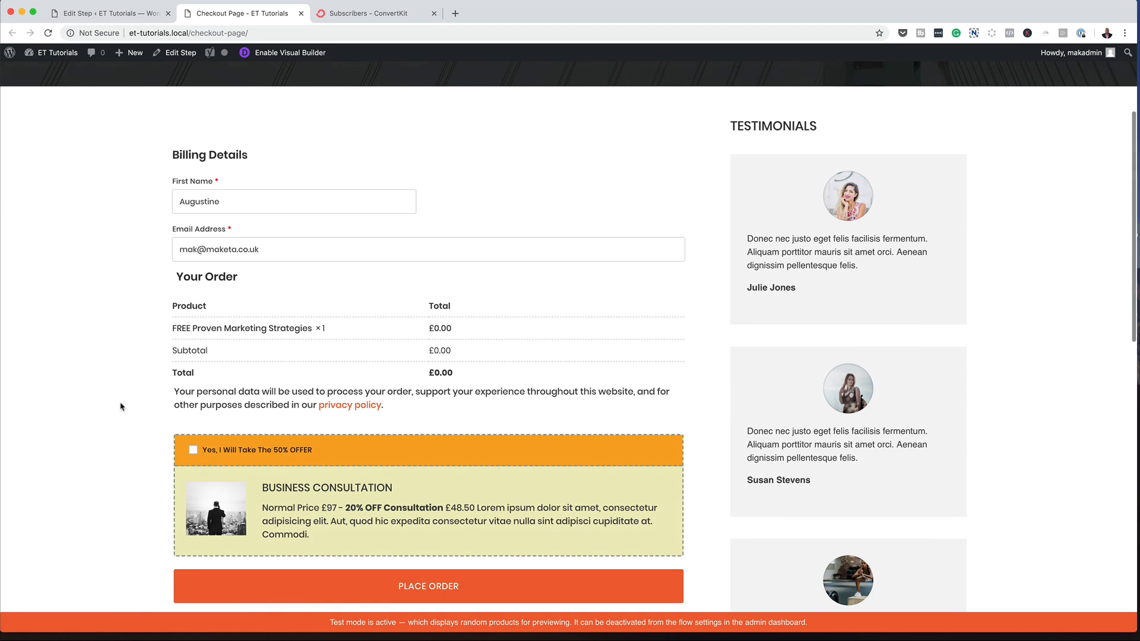
scroll(116, 404, down, 3)
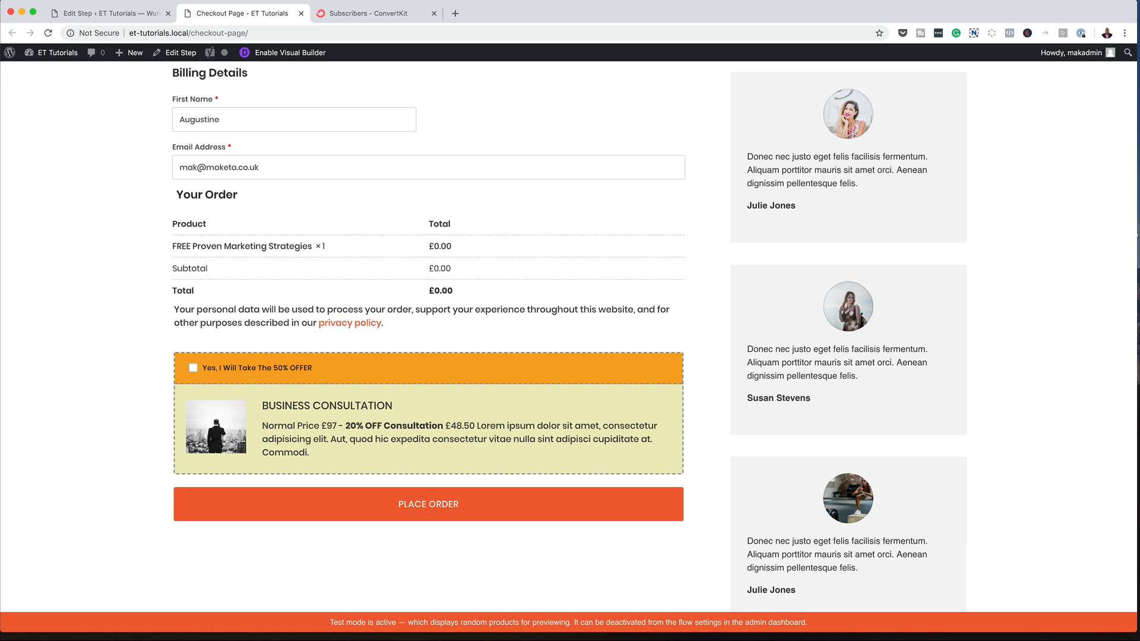